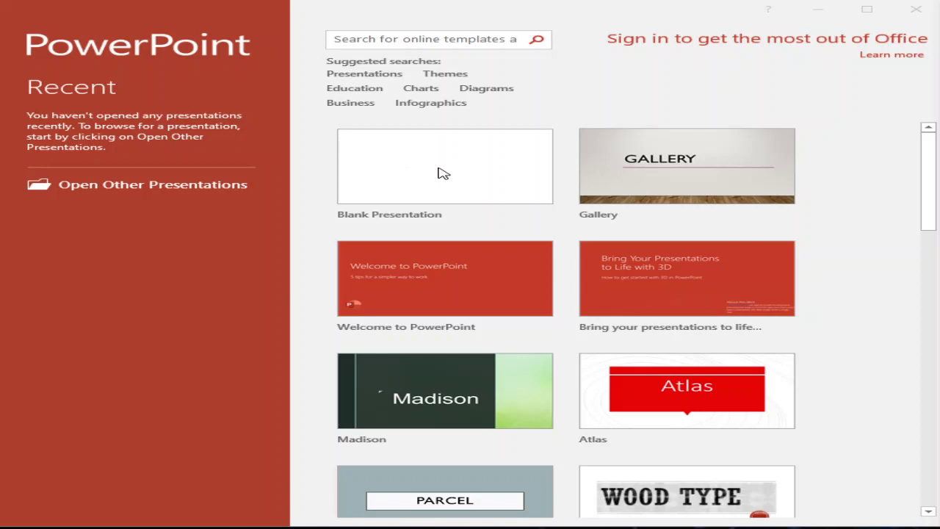
Create a blank presentation and enter "TEXT" as the title of the first slide.
{"action": "left_click", "coordinate": [443, 174]}
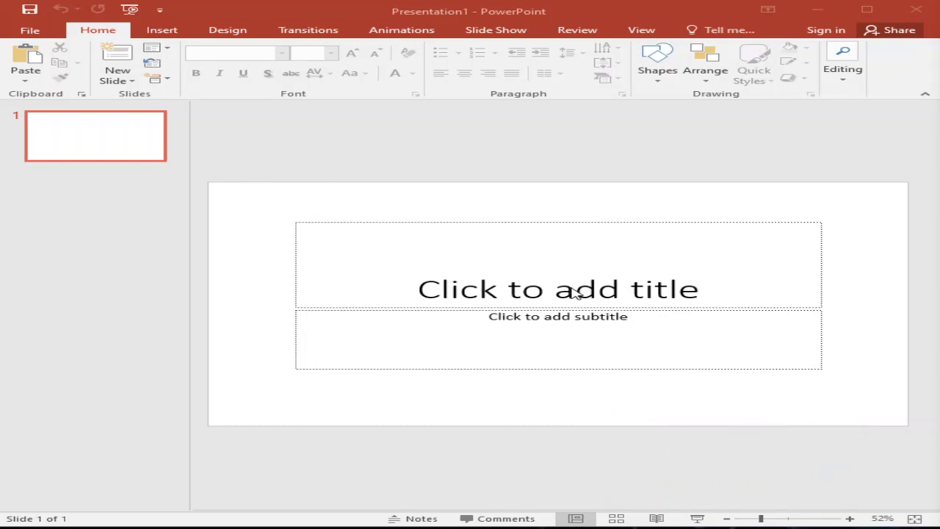
{"action": "left_click", "coordinate": [536, 290]}
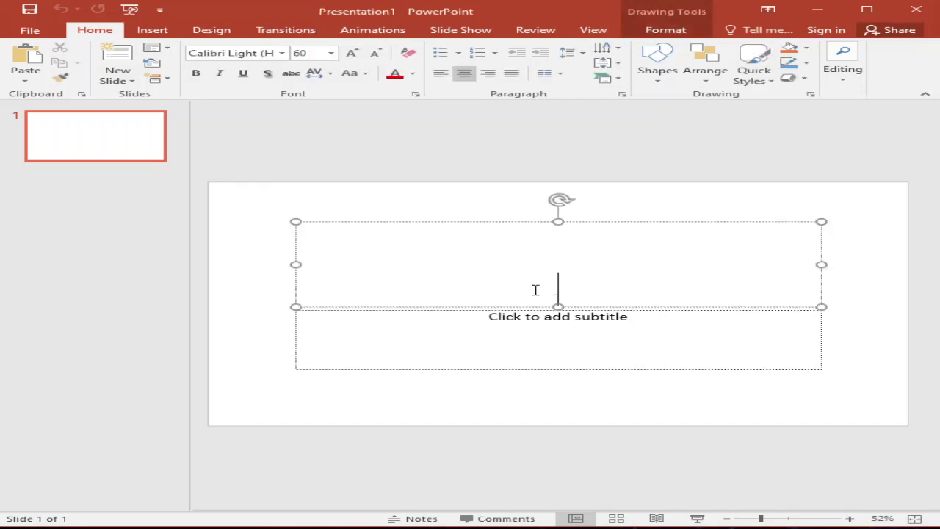
{"action": "type", "text": "TEXT"}
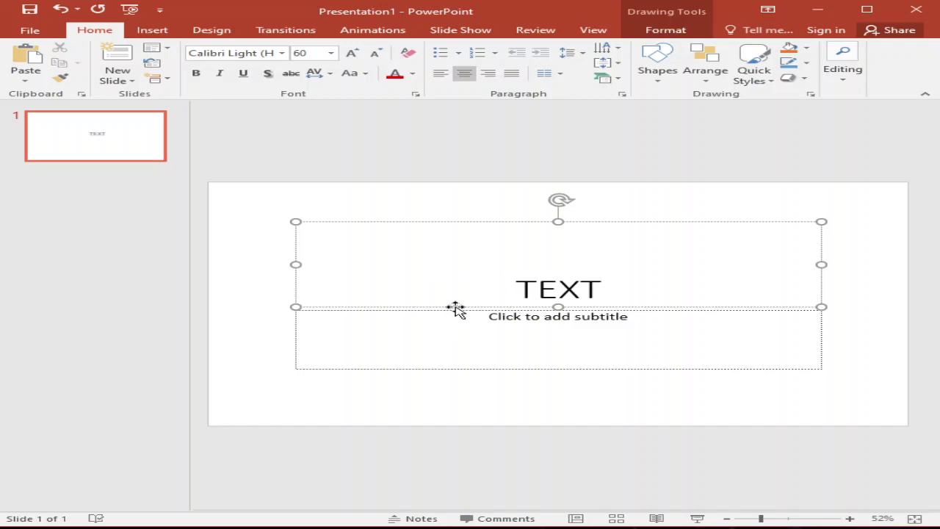
Change the font of the title word "TEXT" to the distressed PROGRESS PERSONAL typeface.
{"action": "left_click_drag", "start_coordinate": [509, 286], "coordinate": [630, 288]}
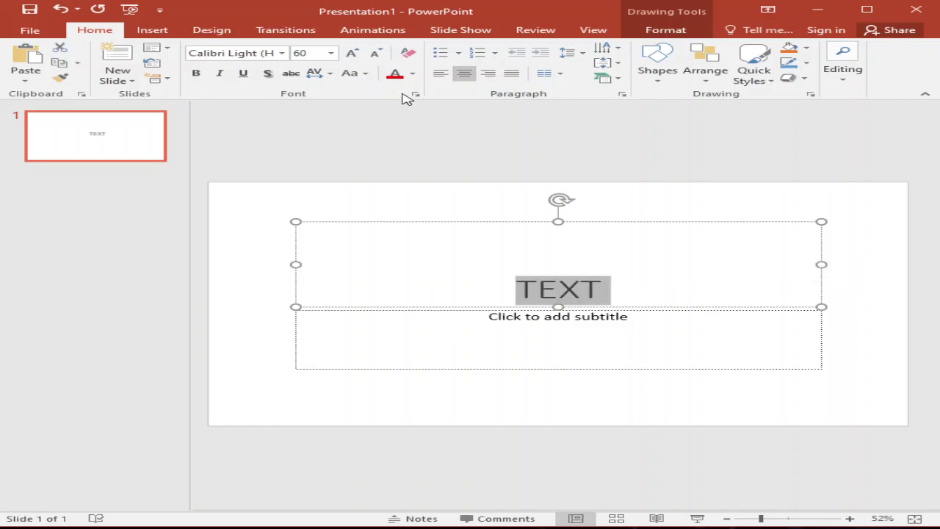
{"action": "left_click", "coordinate": [281, 52]}
{"action": "scroll", "coordinate": [373, 396], "scroll_direction": "down", "scroll_amount": 18}
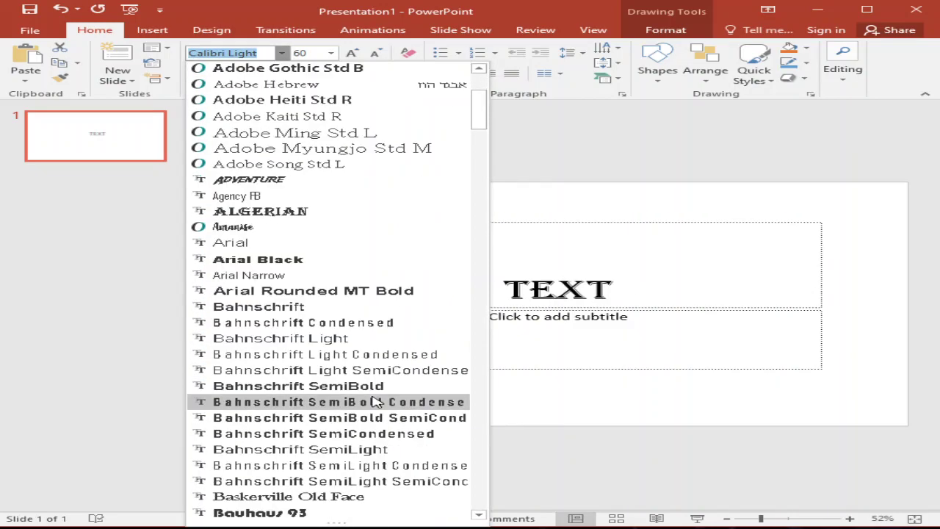
{"action": "scroll", "coordinate": [370, 397], "scroll_direction": "down", "scroll_amount": 16}
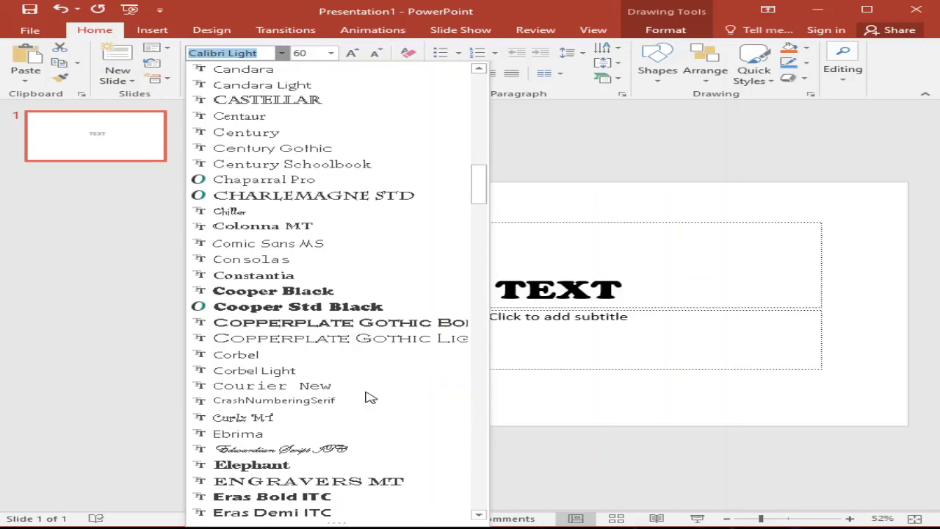
{"action": "scroll", "coordinate": [370, 396], "scroll_direction": "down", "scroll_amount": 6}
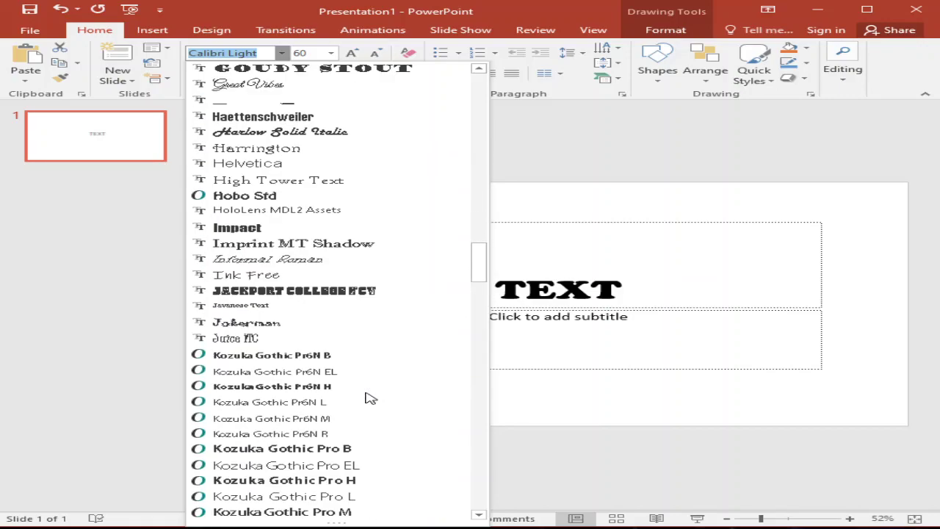
{"action": "scroll", "coordinate": [369, 398], "scroll_direction": "down", "scroll_amount": 13}
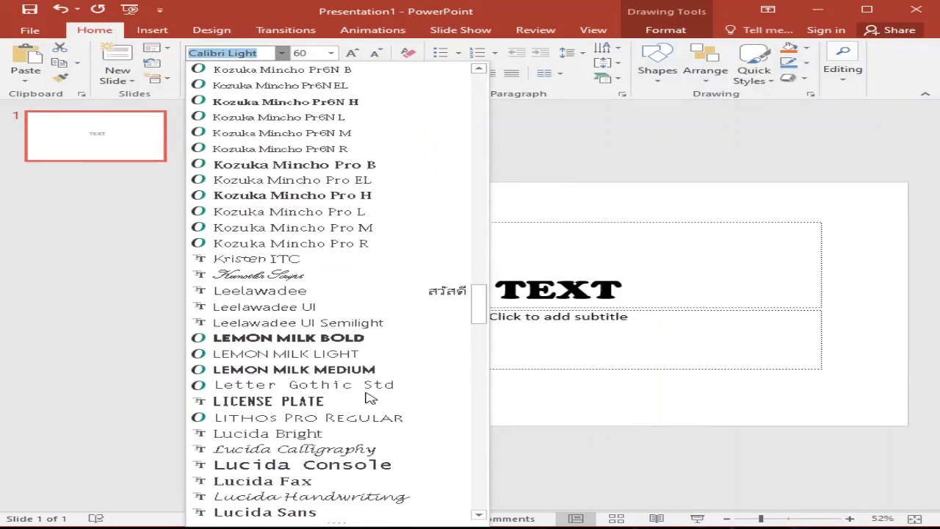
{"action": "scroll", "coordinate": [369, 397], "scroll_direction": "down", "scroll_amount": 9}
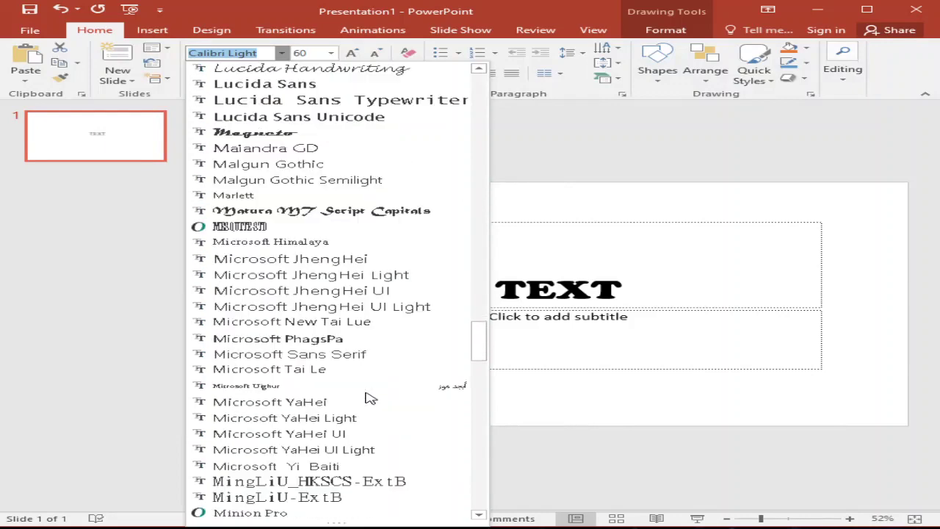
{"action": "scroll", "coordinate": [369, 397], "scroll_direction": "down", "scroll_amount": 10}
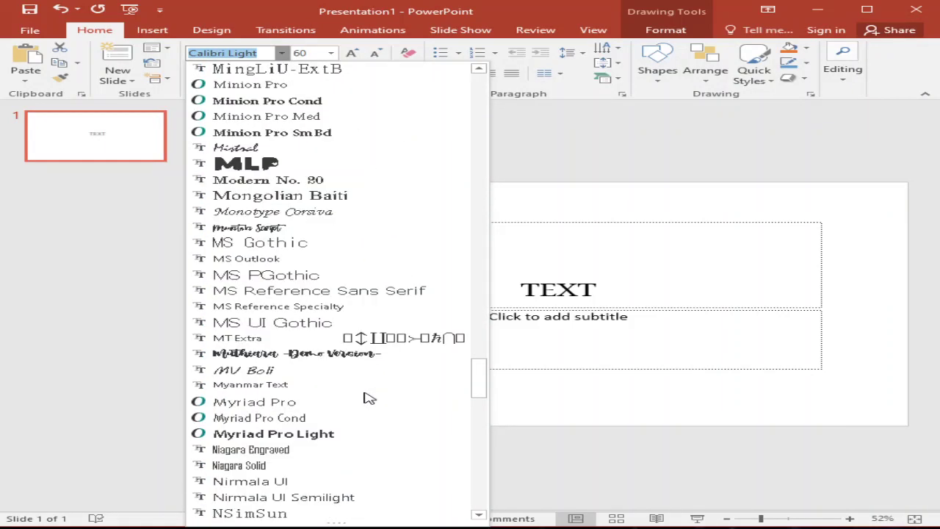
{"action": "scroll", "coordinate": [370, 397], "scroll_direction": "down", "scroll_amount": 15}
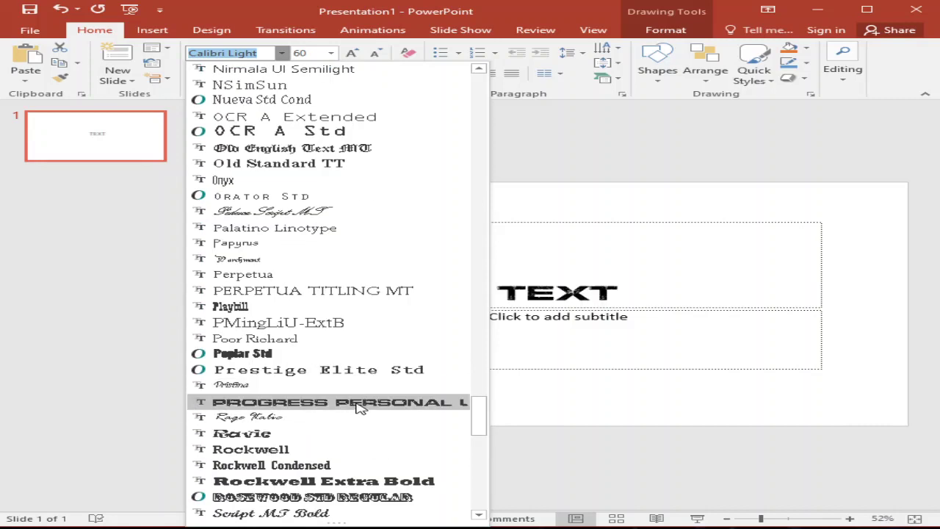
{"action": "left_click", "coordinate": [360, 408]}
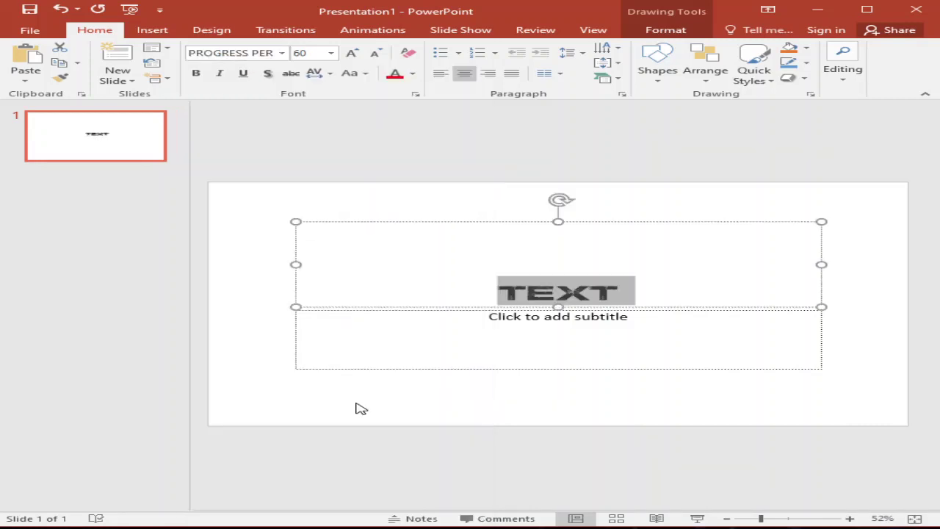
Enlarge the title word to font size 239 and move its box slightly down and to the left.
{"action": "left_click", "coordinate": [352, 55]}
{"action": "left_click", "coordinate": [352, 56]}
{"action": "left_click", "coordinate": [352, 56]}
{"action": "left_click", "coordinate": [352, 55]}
{"action": "left_click", "coordinate": [352, 56]}
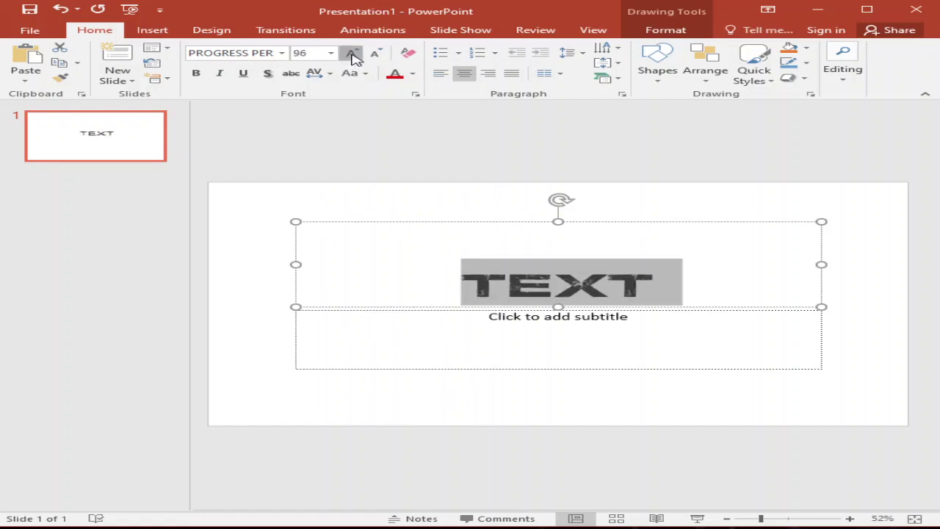
{"action": "left_click", "coordinate": [352, 56]}
{"action": "left_click", "coordinate": [353, 56]}
{"action": "left_click", "coordinate": [352, 56]}
{"action": "left_click", "coordinate": [352, 56]}
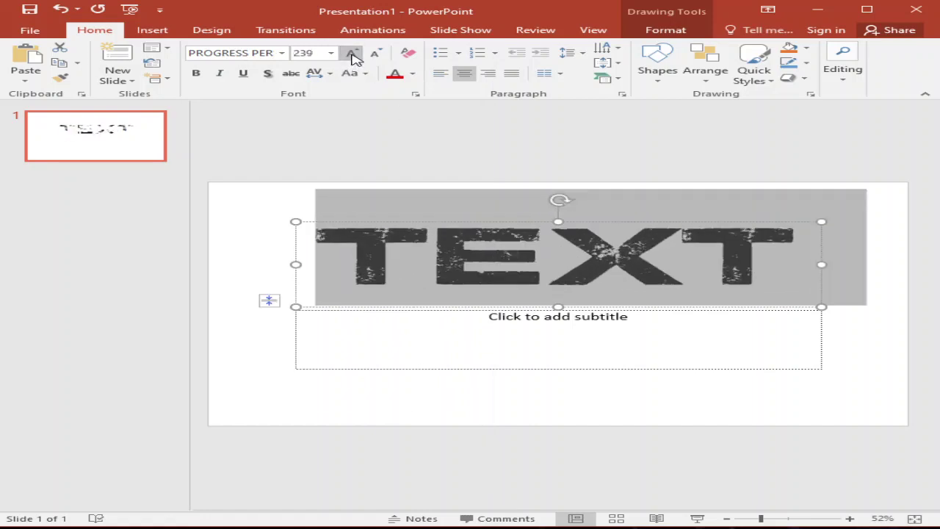
{"action": "left_click_drag", "start_coordinate": [624, 221], "coordinate": [608, 245]}
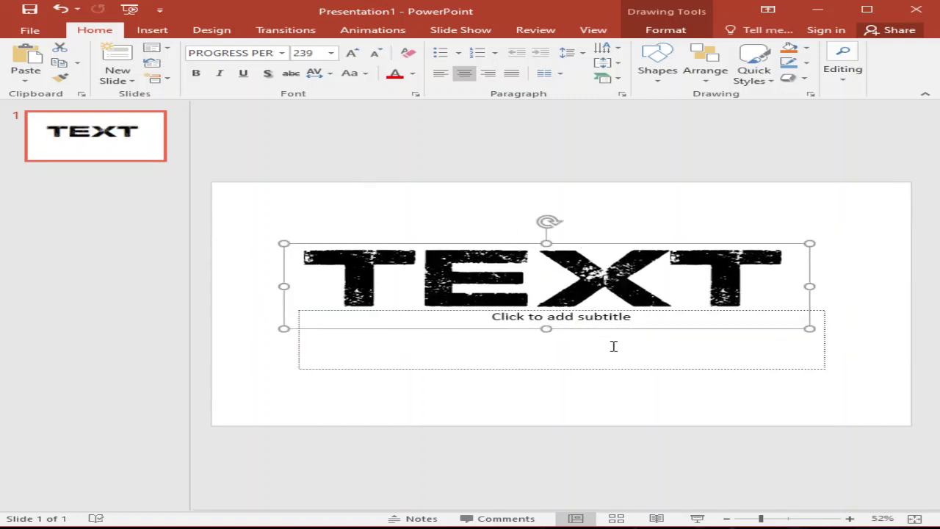
Enter "Design" in the subtitle placeholder below the title.
{"action": "left_click", "coordinate": [610, 371]}
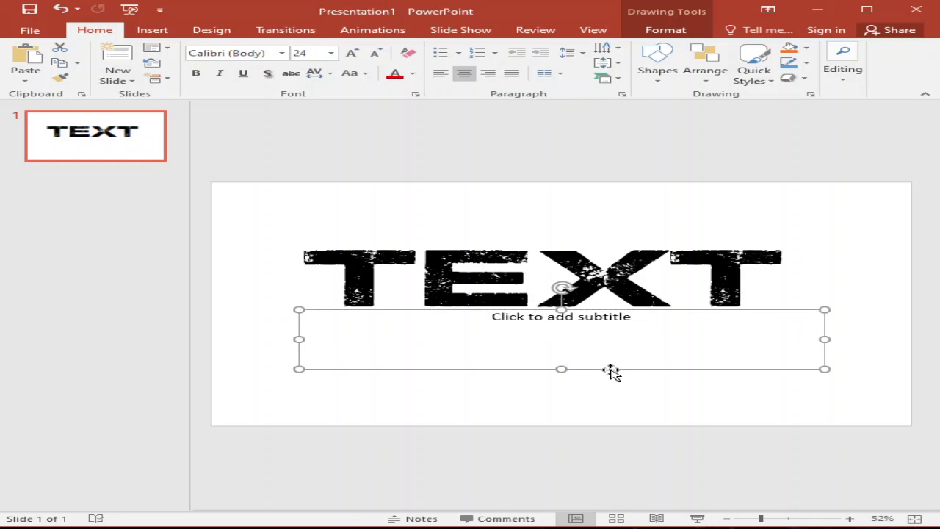
{"action": "left_click", "coordinate": [629, 318]}
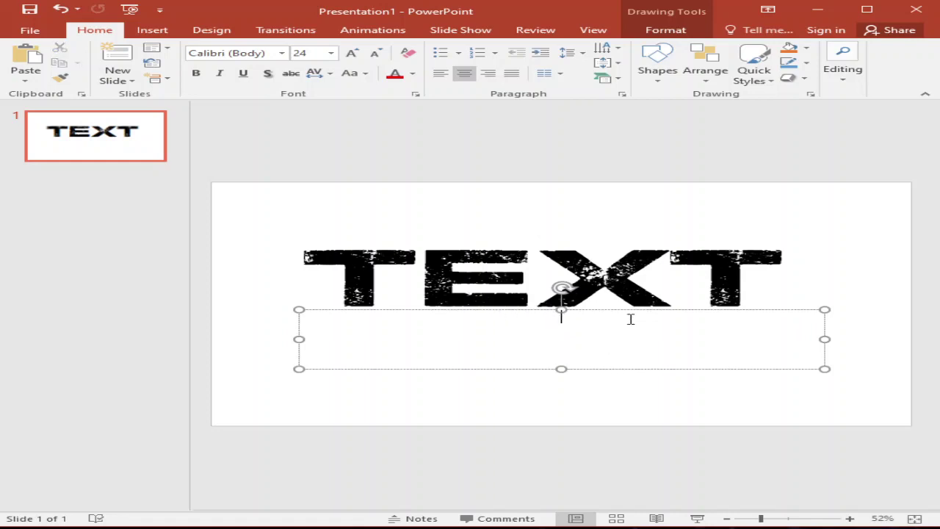
{"action": "type", "text": "De"}
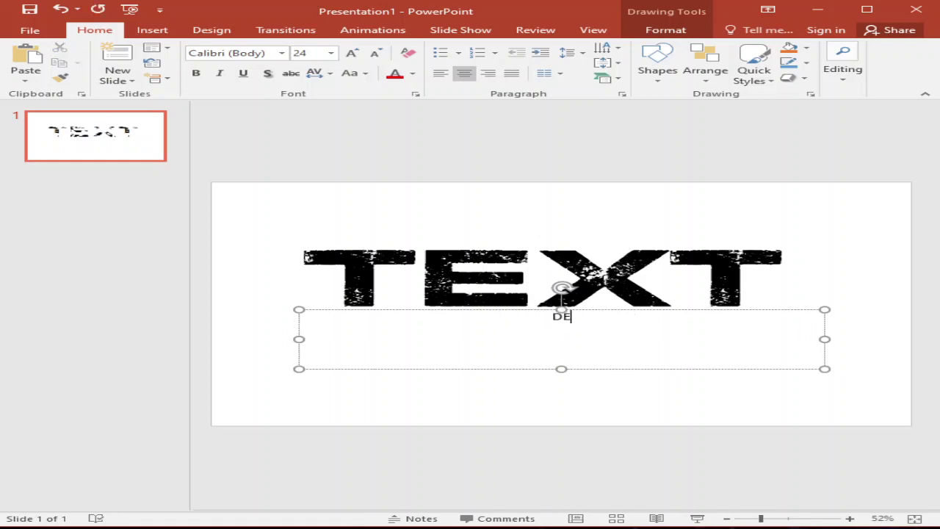
{"action": "type", "text": "sisn"}
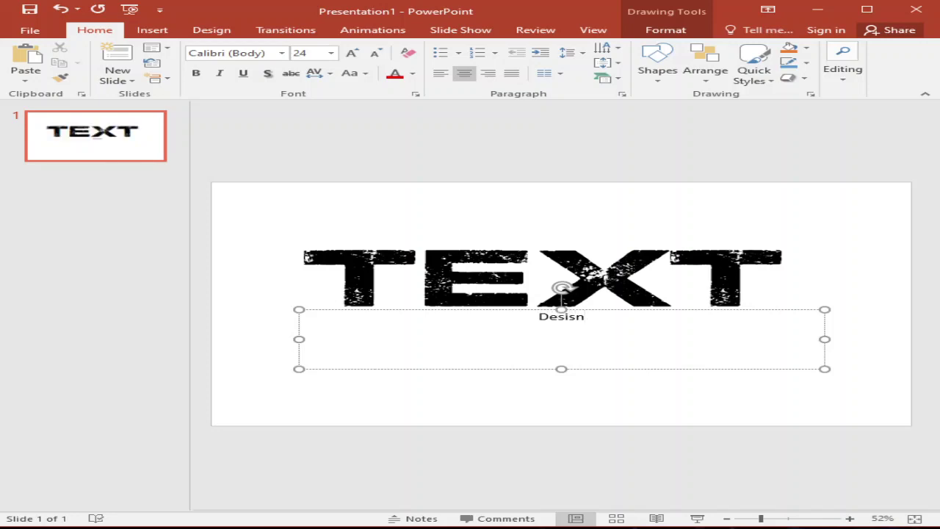
{"action": "key", "text": "BackSpace"}
{"action": "key", "text": "BackSpace"}
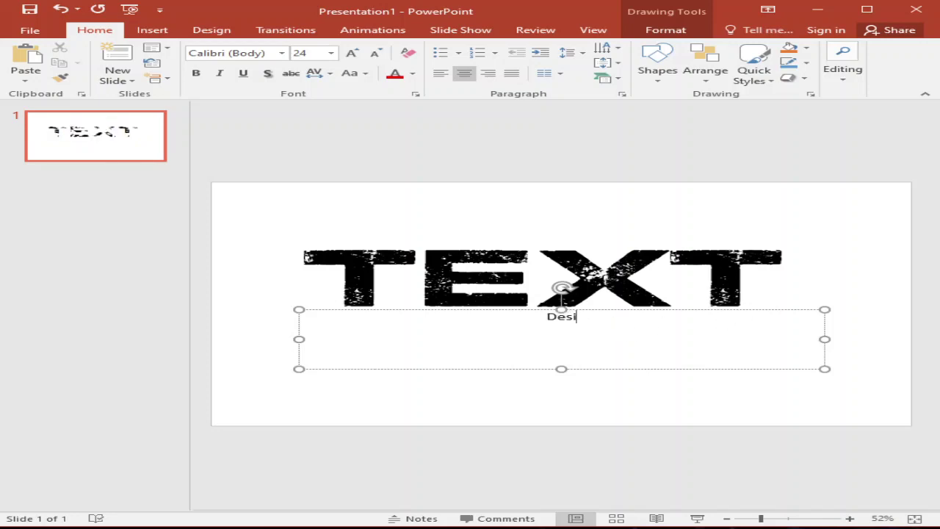
{"action": "type", "text": "gn"}
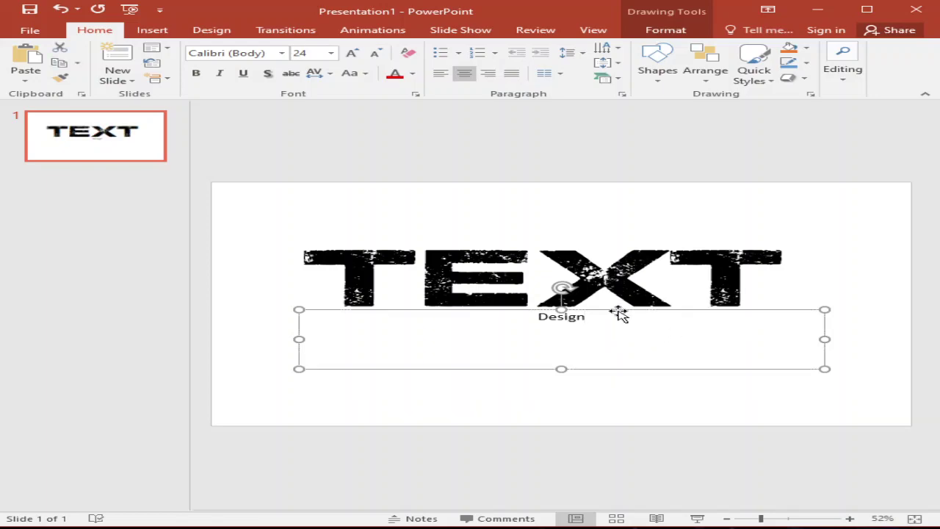
Change the font of the subtitle "Design" to the script typeface Muthiara -Demo Version-.
{"action": "left_click", "coordinate": [281, 53]}
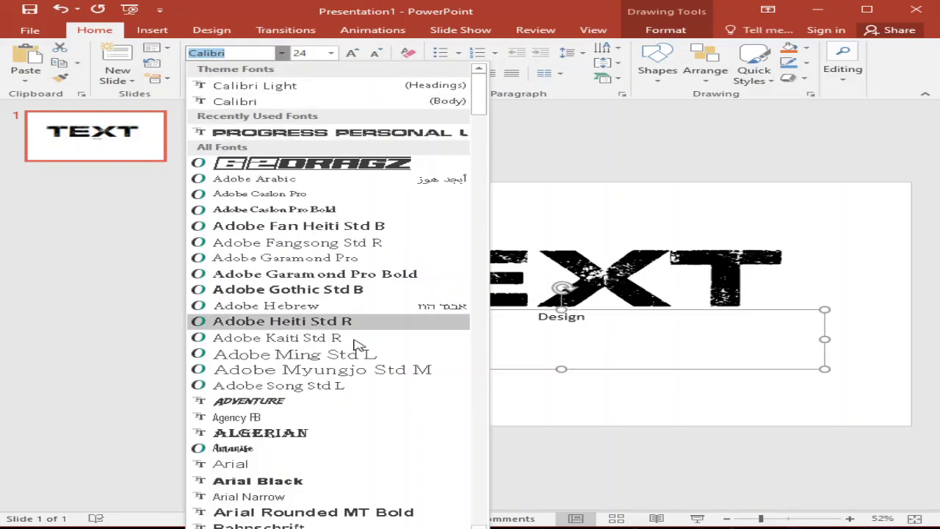
{"action": "scroll", "coordinate": [360, 356], "scroll_direction": "down", "scroll_amount": 20}
{"action": "scroll", "coordinate": [392, 420], "scroll_direction": "down", "scroll_amount": 20}
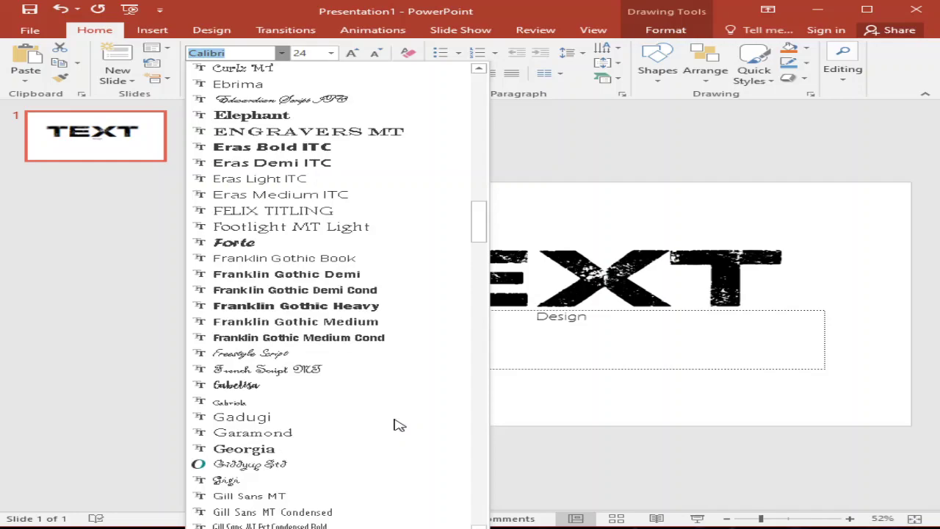
{"action": "scroll", "coordinate": [396, 425], "scroll_direction": "down", "scroll_amount": 12}
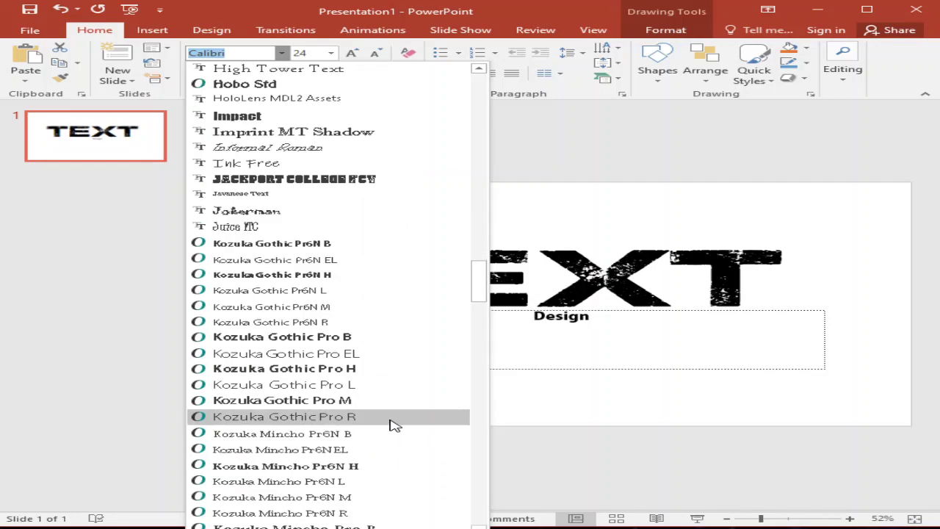
{"action": "scroll", "coordinate": [392, 425], "scroll_direction": "down", "scroll_amount": 12}
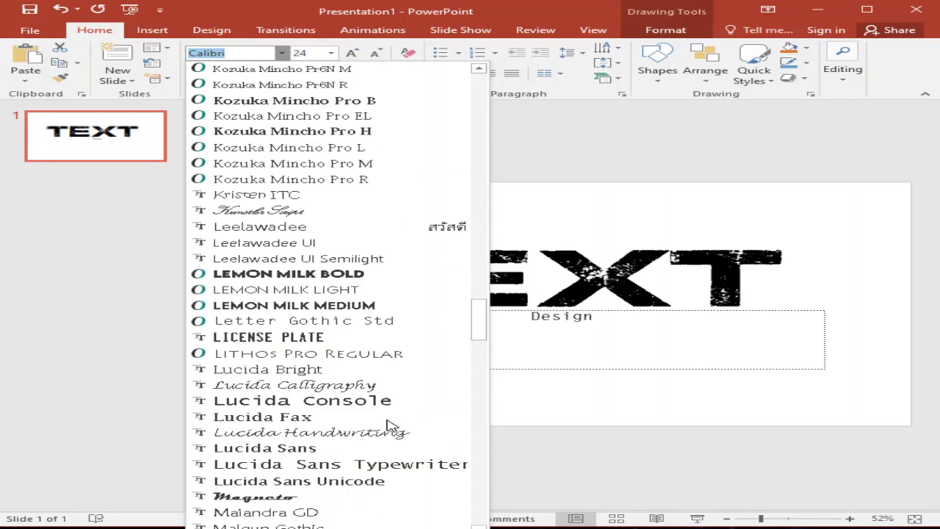
{"action": "scroll", "coordinate": [389, 424], "scroll_direction": "down", "scroll_amount": 10}
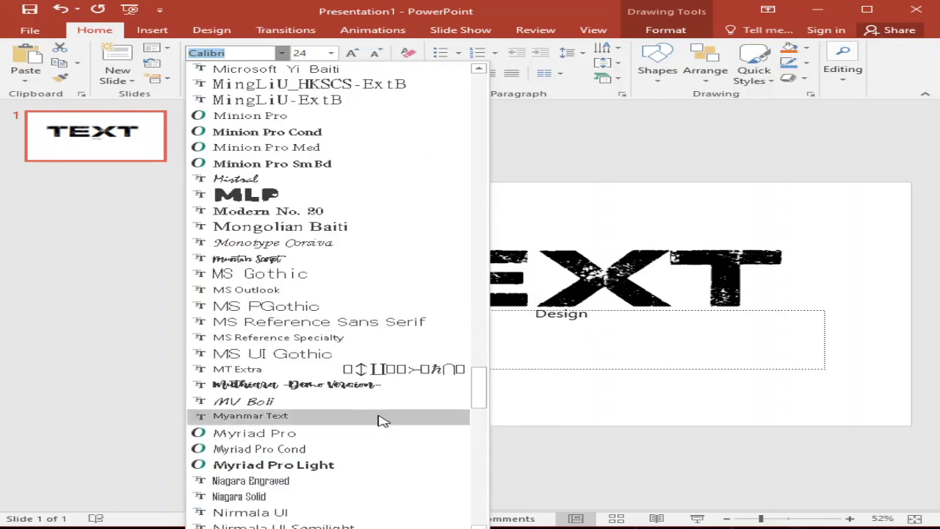
{"action": "scroll", "coordinate": [378, 419], "scroll_direction": "down", "scroll_amount": 4}
{"action": "scroll", "coordinate": [379, 419], "scroll_direction": "up", "scroll_amount": 2}
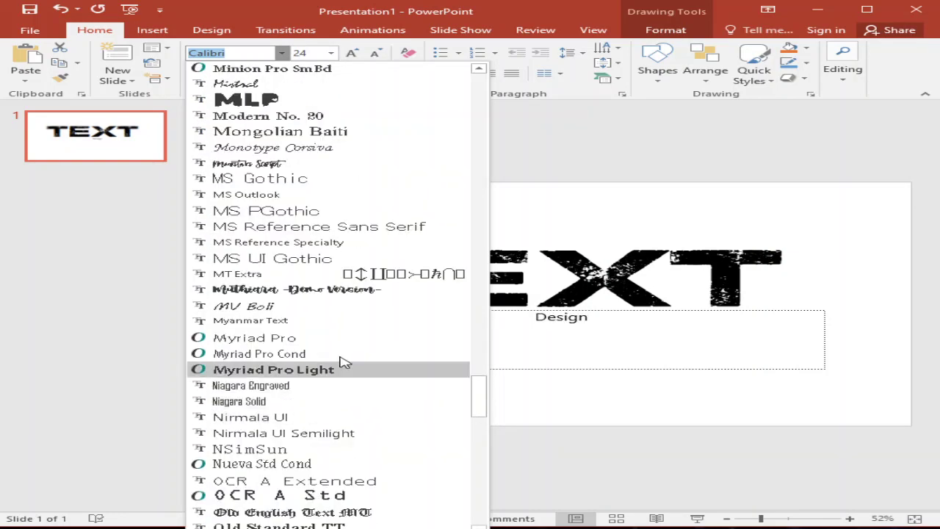
{"action": "left_click", "coordinate": [319, 289]}
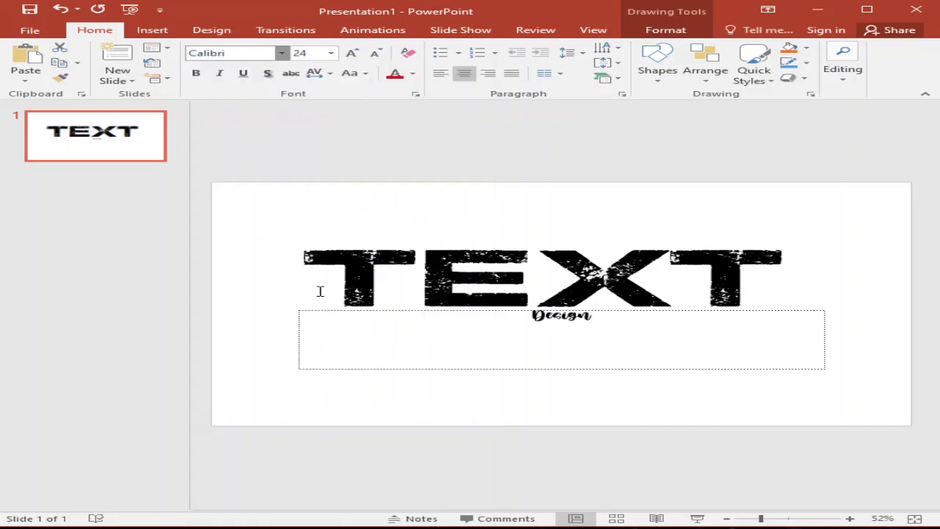
Enlarge the subtitle "Design" to font size 166 and shift it up and right to overlap the lower edge of the title.
{"action": "left_click", "coordinate": [354, 56]}
{"action": "left_click", "coordinate": [354, 56]}
{"action": "left_click", "coordinate": [354, 56]}
{"action": "left_click", "coordinate": [354, 56]}
{"action": "left_click", "coordinate": [354, 56]}
{"action": "left_click", "coordinate": [353, 56]}
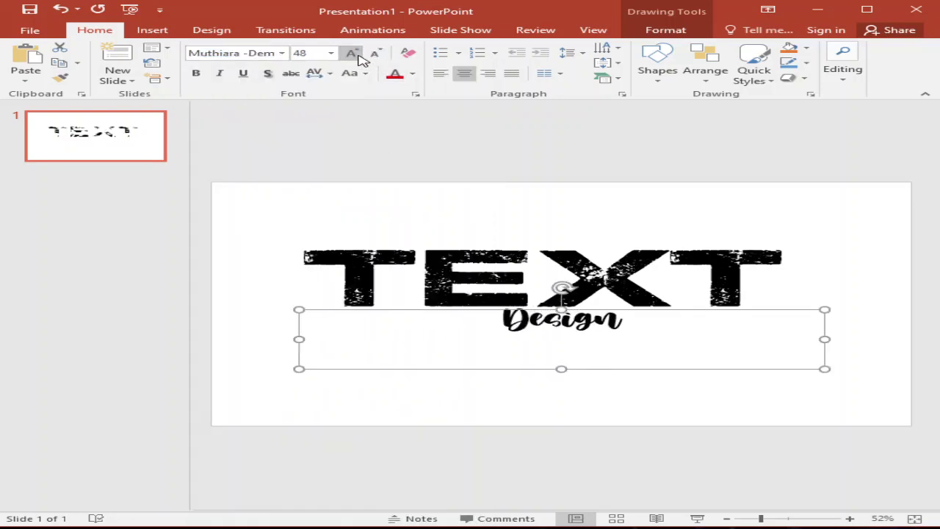
{"action": "left_click", "coordinate": [353, 56]}
{"action": "left_click", "coordinate": [354, 56]}
{"action": "left_click", "coordinate": [354, 56]}
{"action": "left_click", "coordinate": [354, 56]}
{"action": "left_click", "coordinate": [353, 55]}
{"action": "left_click", "coordinate": [353, 56]}
{"action": "left_click", "coordinate": [354, 56]}
{"action": "left_click", "coordinate": [353, 55]}
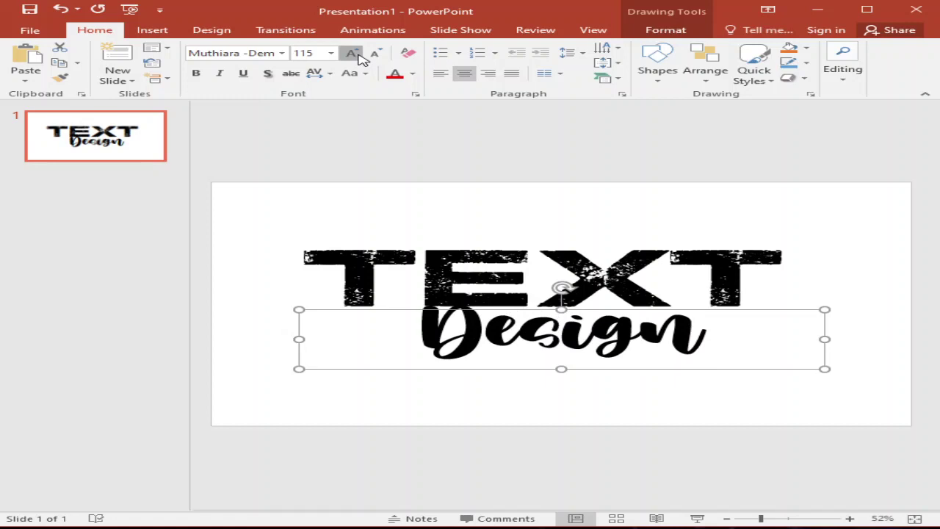
{"action": "left_click", "coordinate": [354, 56]}
{"action": "left_click", "coordinate": [354, 56]}
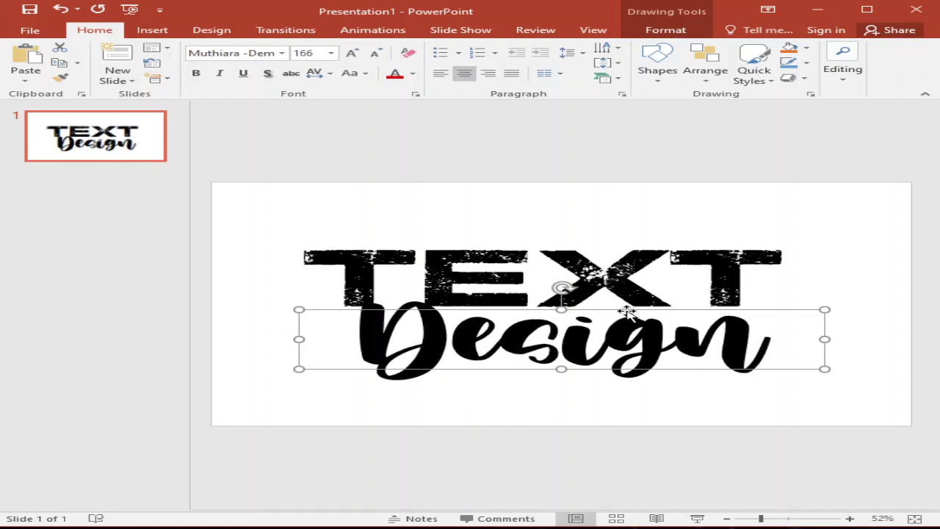
{"action": "left_click_drag", "start_coordinate": [626, 311], "coordinate": [664, 301]}
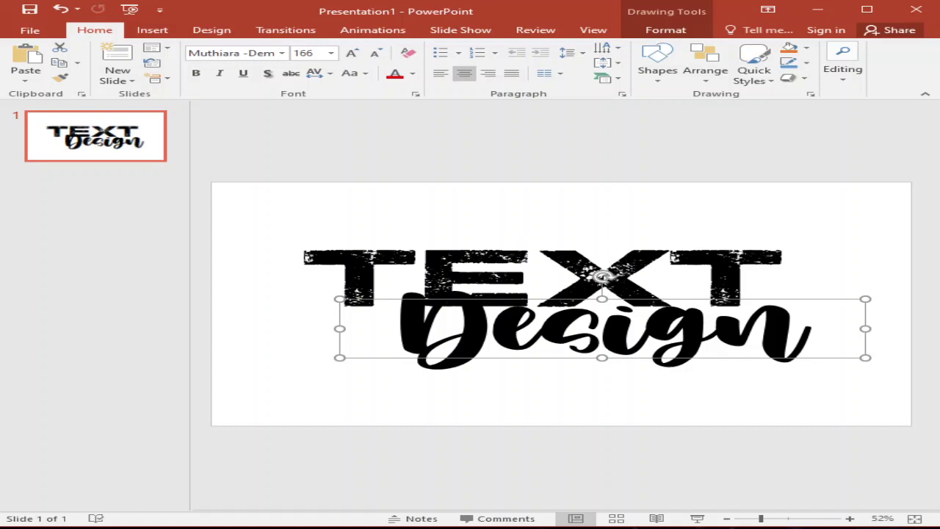
Enlarge the title to font size 287 and widen its box leftward so the whole word fits on one line.
{"action": "left_click", "coordinate": [485, 245]}
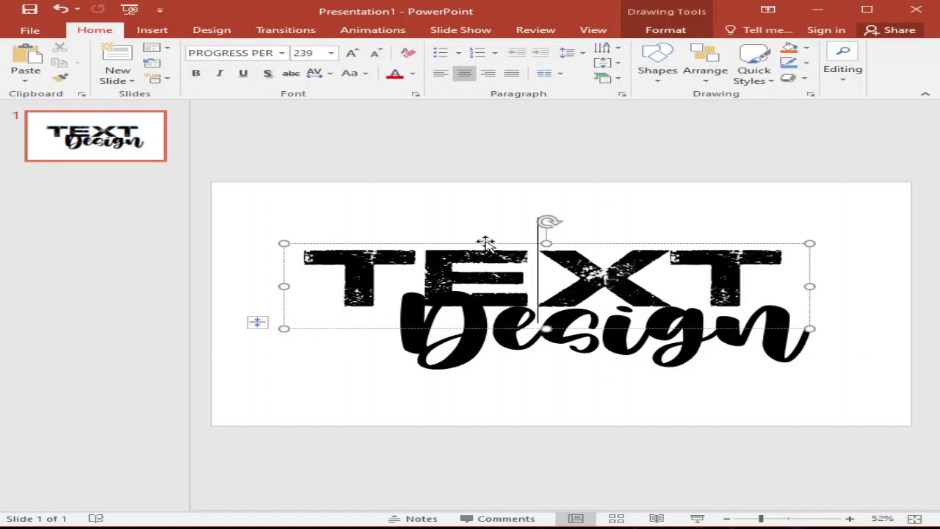
{"action": "left_click", "coordinate": [352, 56]}
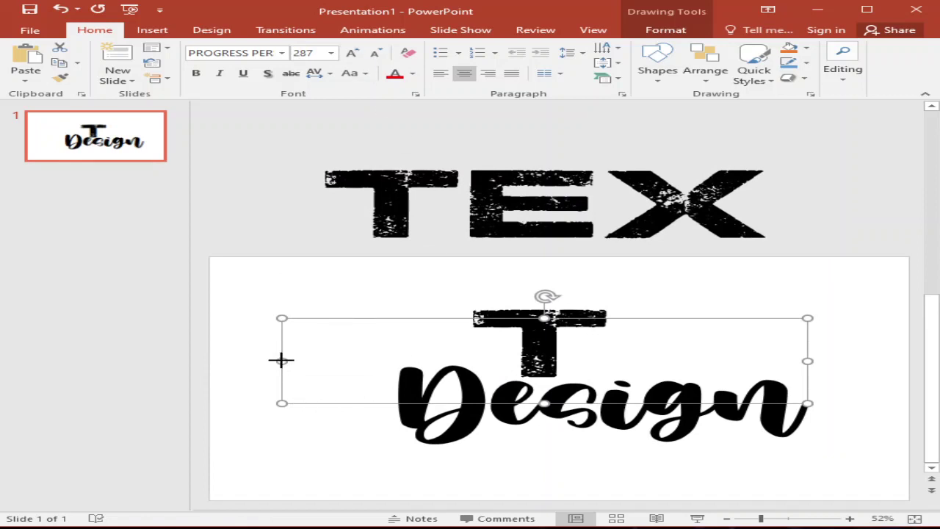
{"action": "left_click_drag", "start_coordinate": [281, 359], "coordinate": [201, 352]}
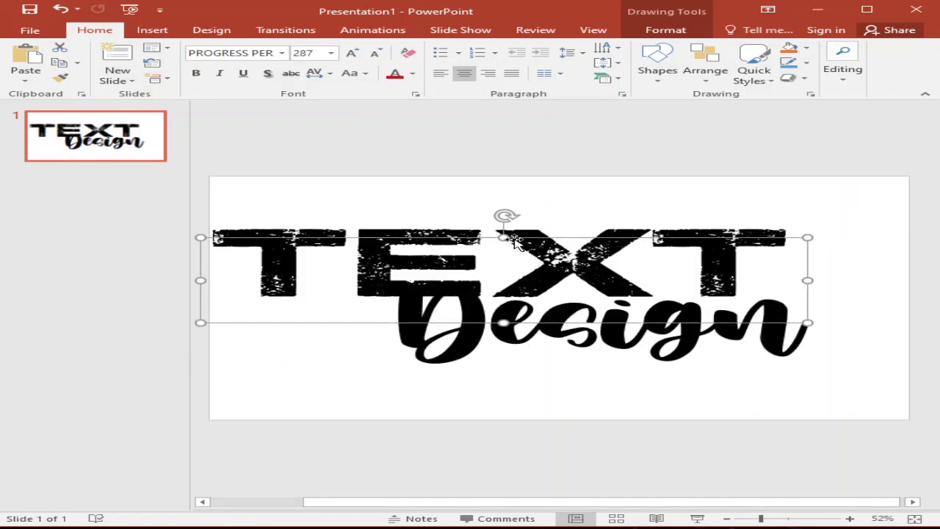
Move the title "TEXT" right and slightly down so that it sits centred on the slide.
{"action": "left_click_drag", "start_coordinate": [514, 242], "coordinate": [570, 252]}
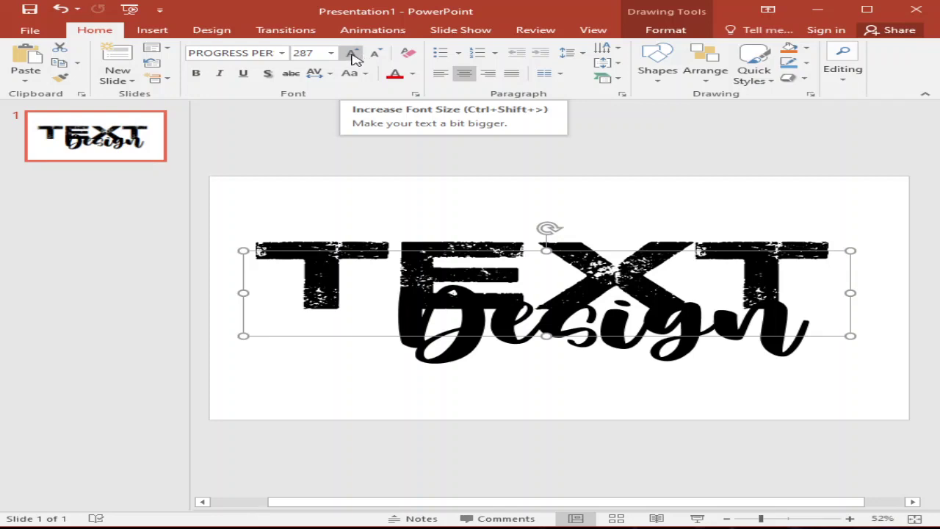
{"action": "left_click", "coordinate": [331, 54]}
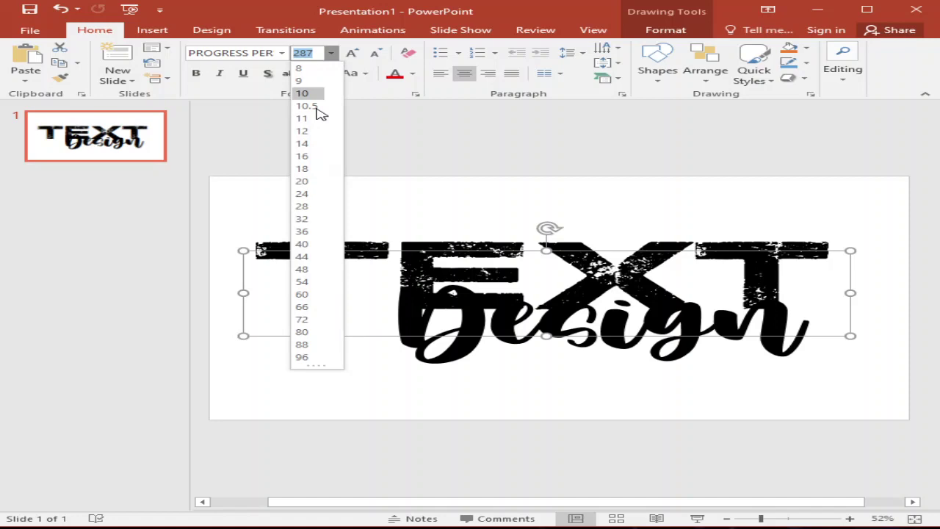
{"action": "left_click", "coordinate": [440, 189]}
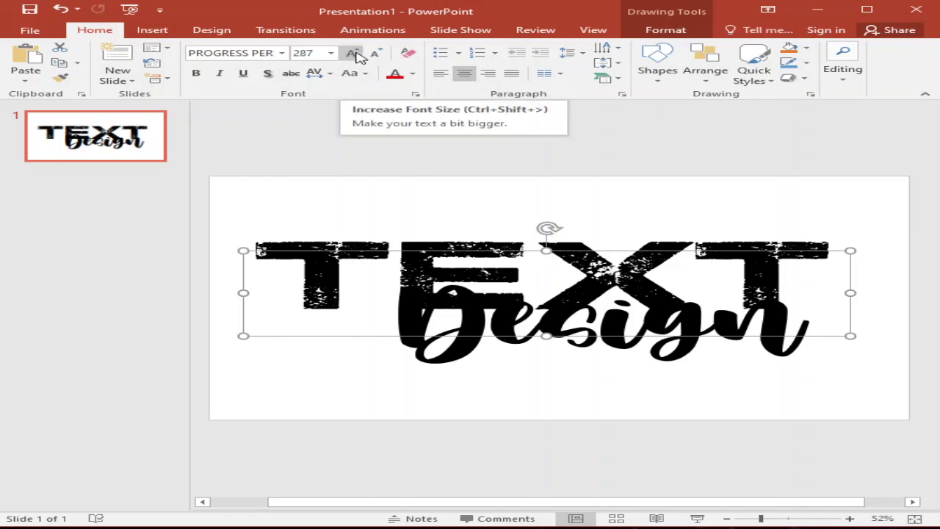
Shift the subtitle "Design" slightly right so its end lines up with the right edge of the title.
{"action": "left_click", "coordinate": [679, 364]}
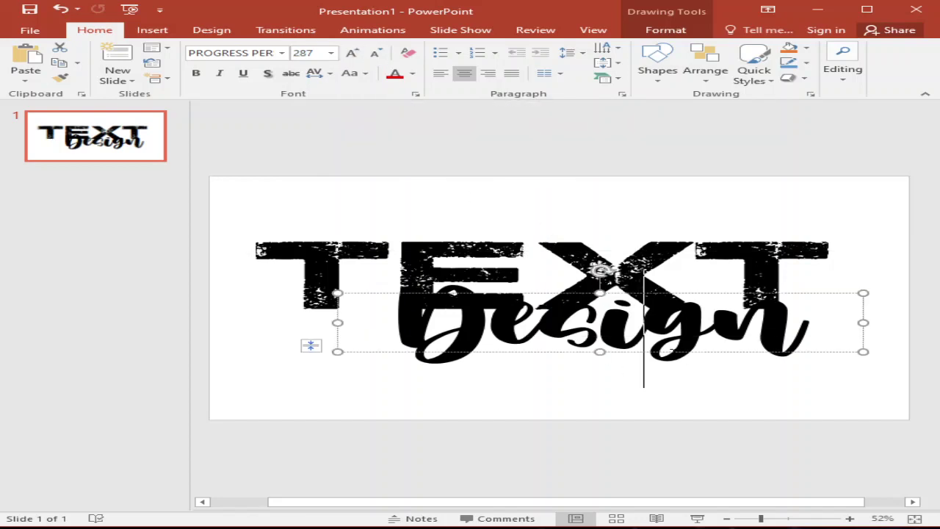
{"action": "left_click", "coordinate": [713, 356]}
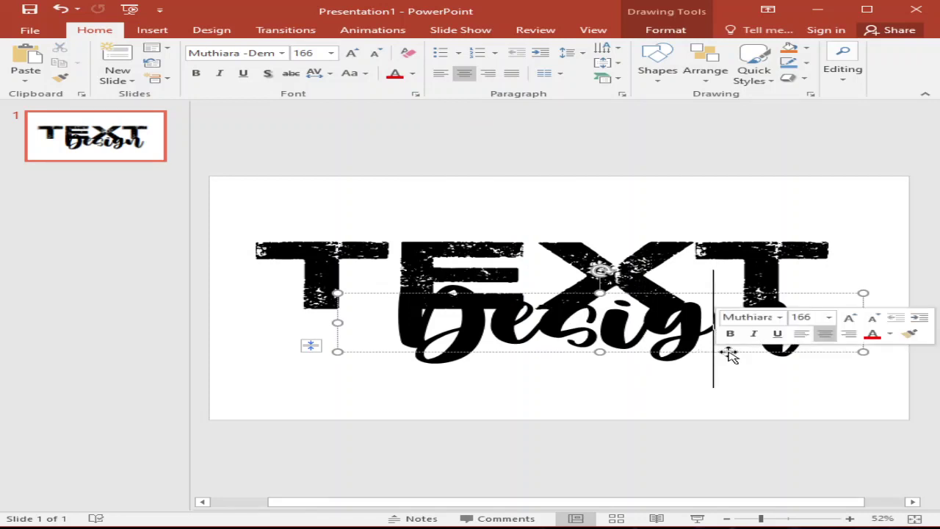
{"action": "left_click_drag", "start_coordinate": [726, 353], "coordinate": [749, 354]}
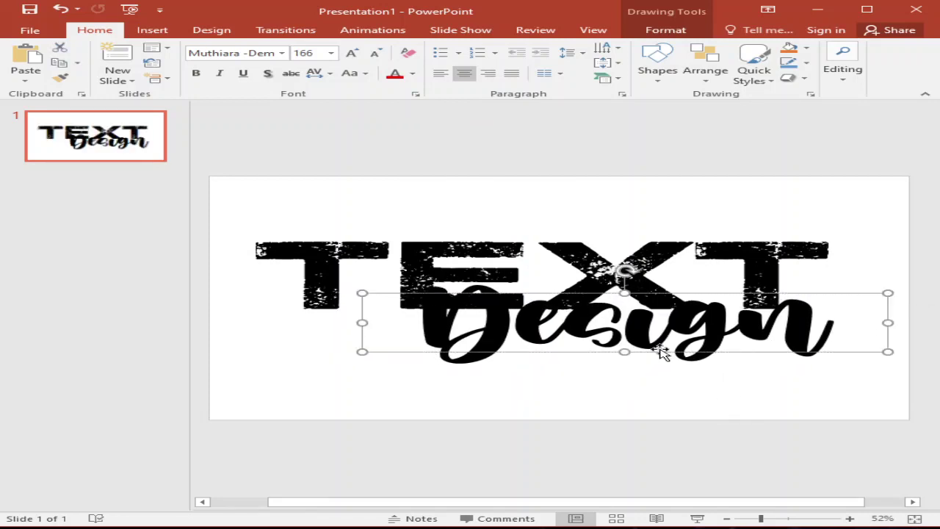
Open the shape formatting options for the title "TEXT" and give its text a solid red fill.
{"action": "left_click", "coordinate": [450, 251]}
{"action": "left_click", "coordinate": [450, 252]}
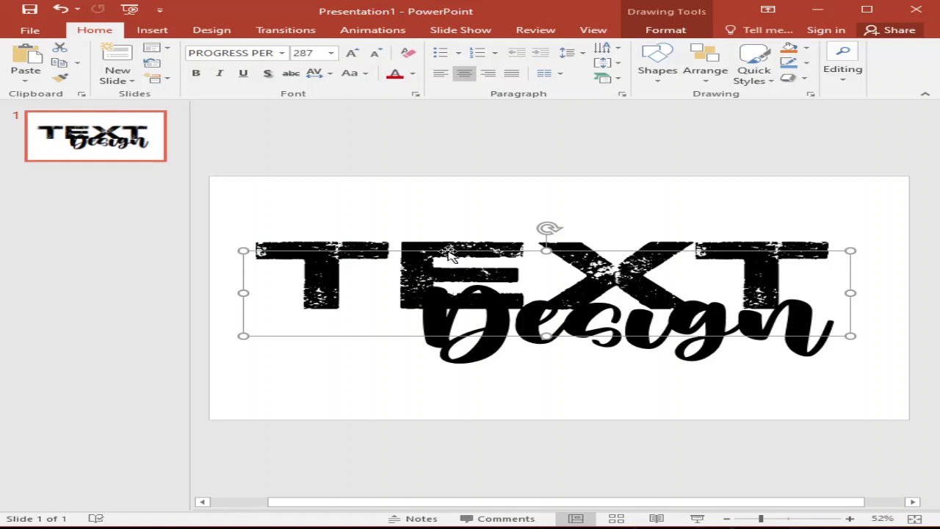
{"action": "right_click", "coordinate": [450, 252]}
{"action": "right_click", "coordinate": [450, 253]}
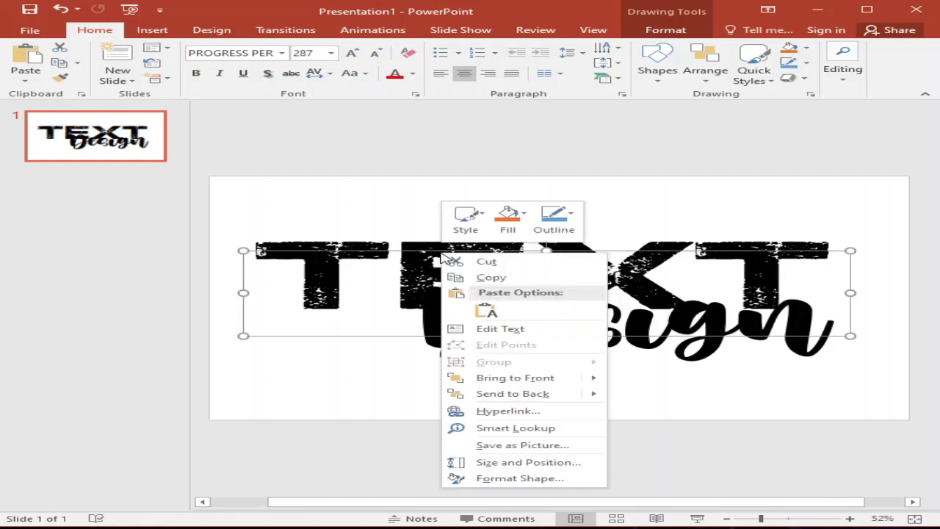
{"action": "left_click", "coordinate": [534, 478]}
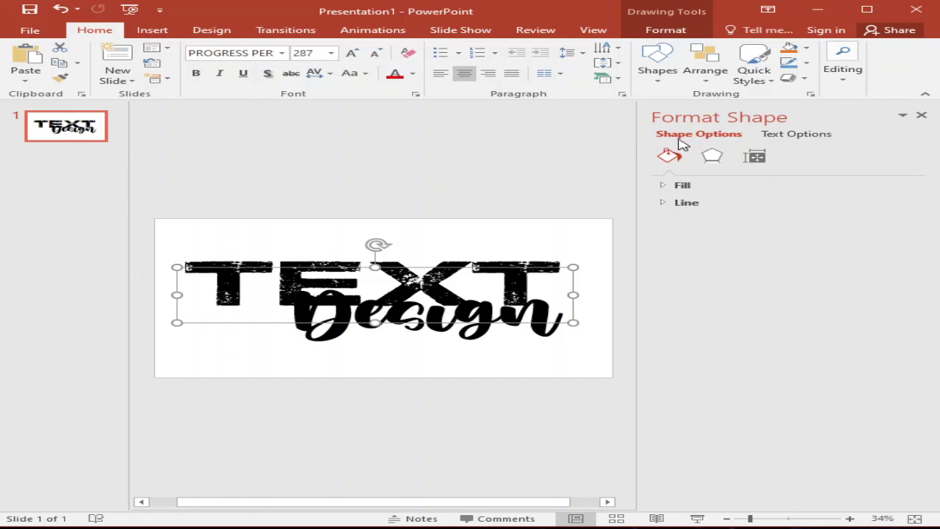
{"action": "left_click", "coordinate": [803, 137]}
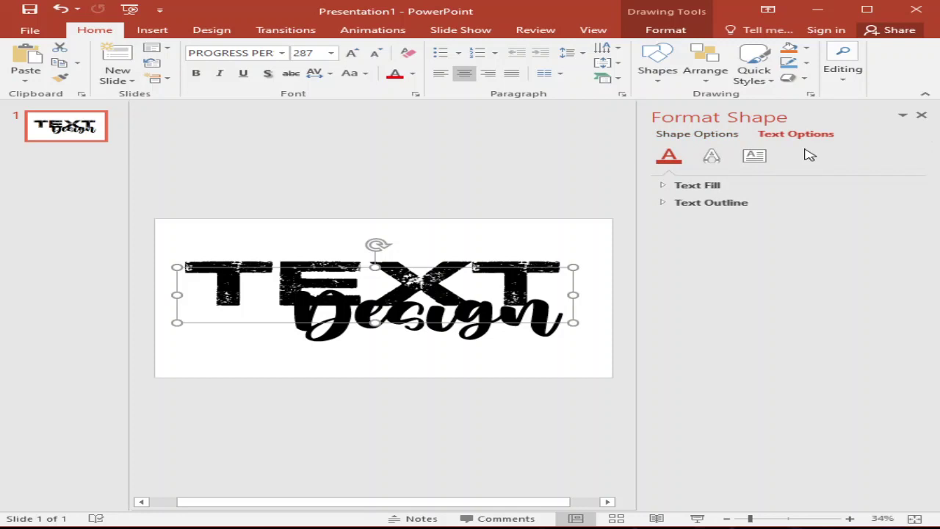
{"action": "left_click", "coordinate": [703, 188]}
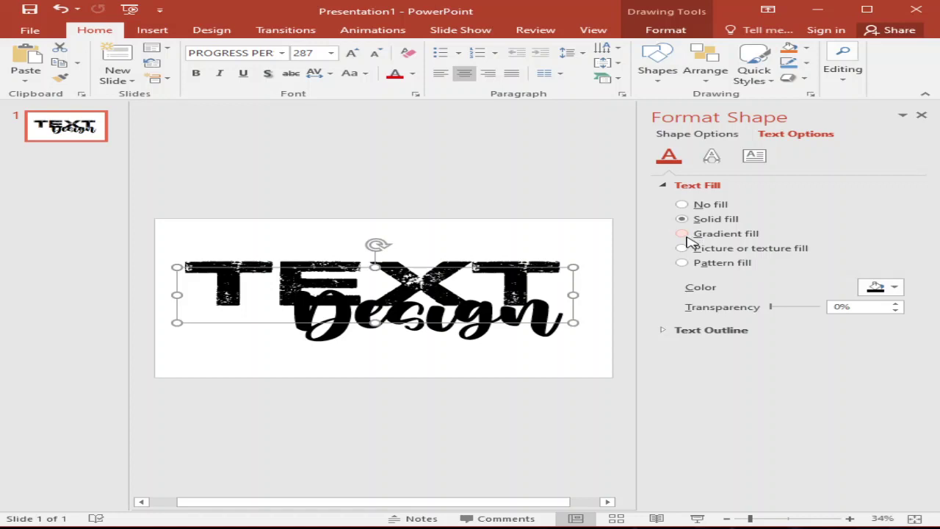
{"action": "left_click", "coordinate": [894, 287]}
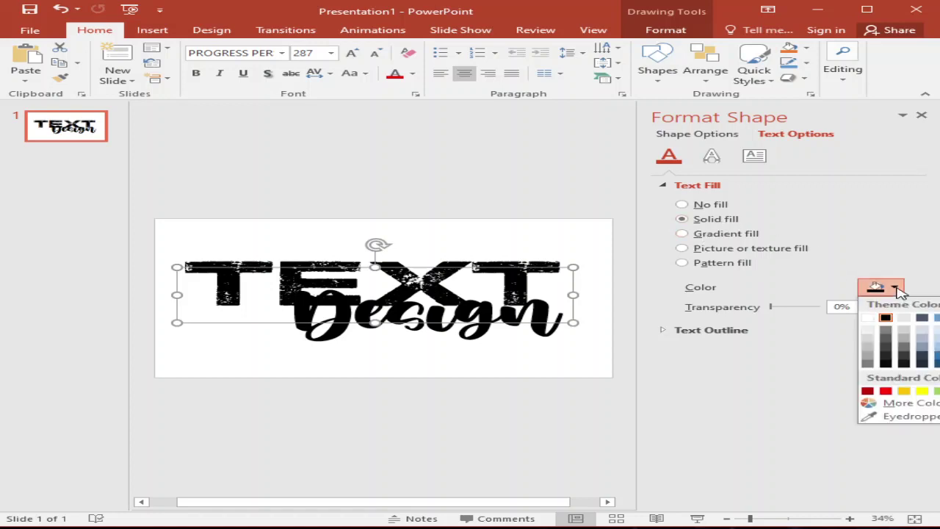
{"action": "left_click", "coordinate": [886, 391]}
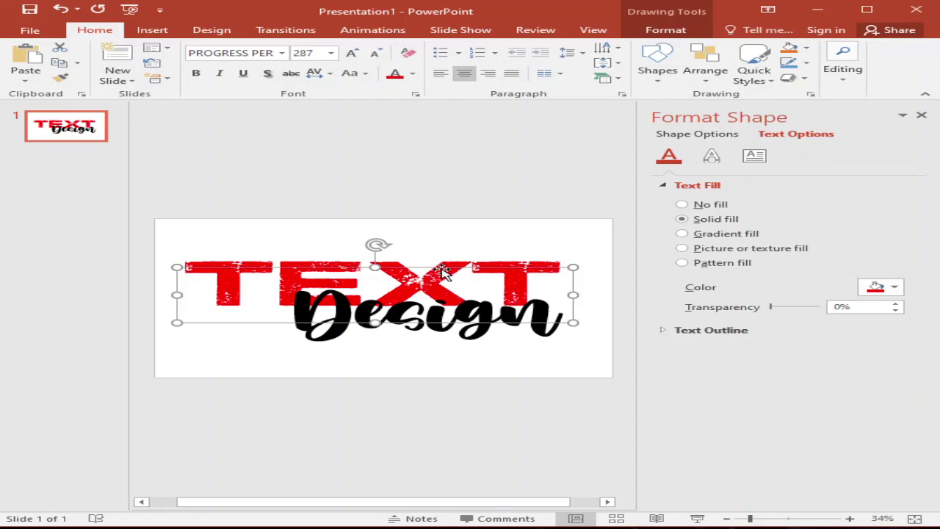
Switch the title's text fill to a gradient and colour its 100% stop black.
{"action": "left_click", "coordinate": [682, 234]}
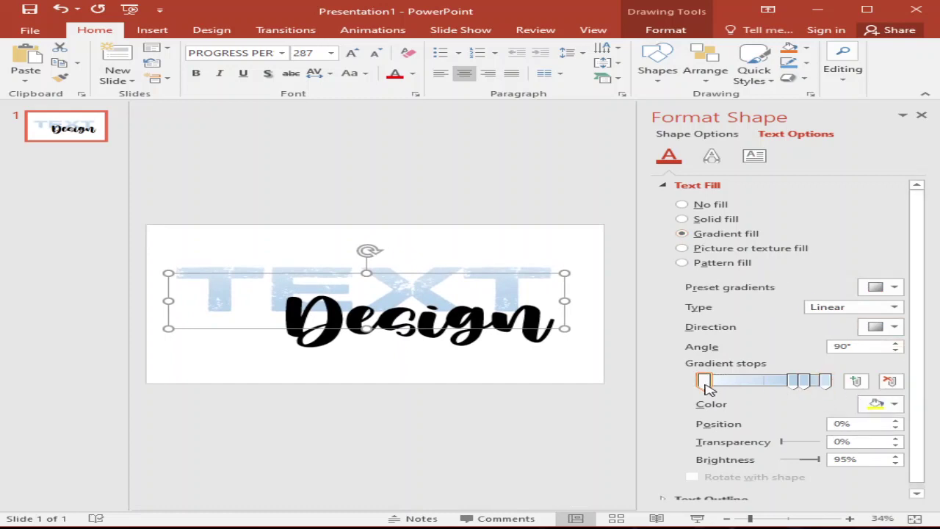
{"action": "left_click", "coordinate": [826, 381]}
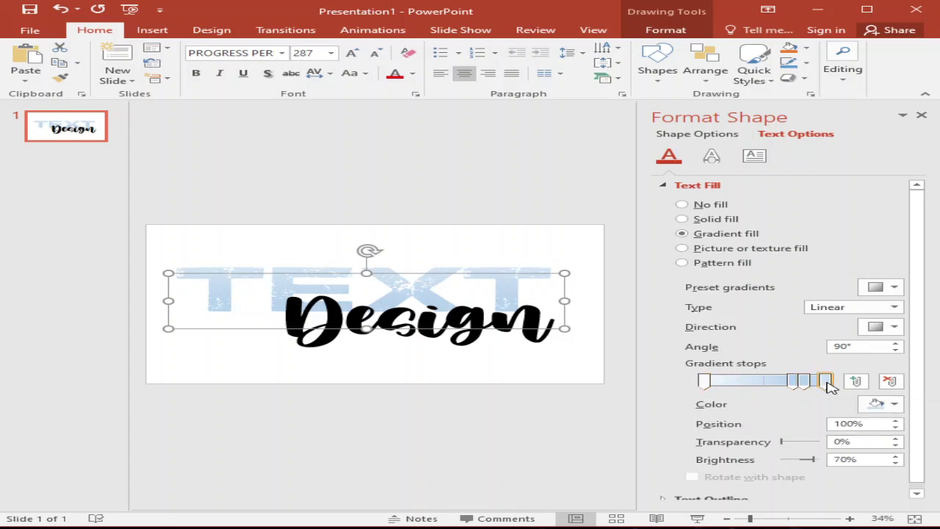
{"action": "left_click", "coordinate": [894, 406]}
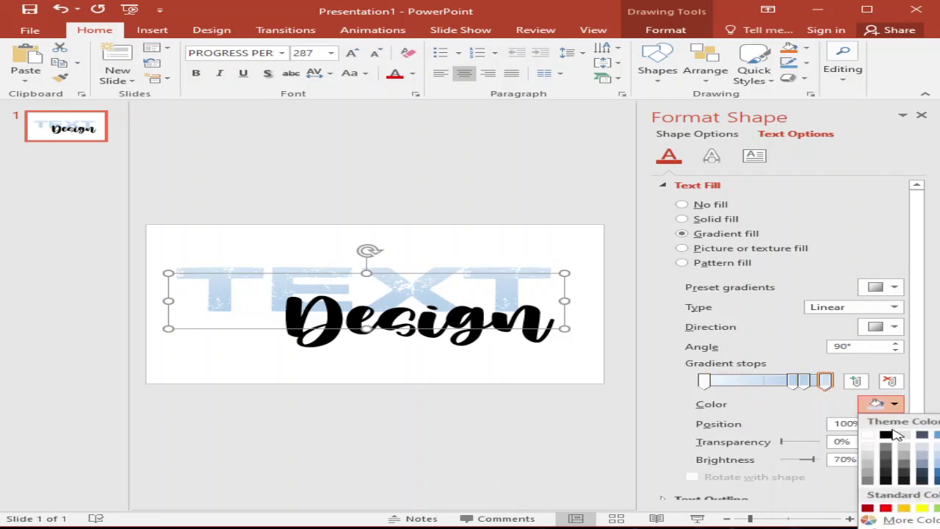
{"action": "left_click", "coordinate": [886, 437]}
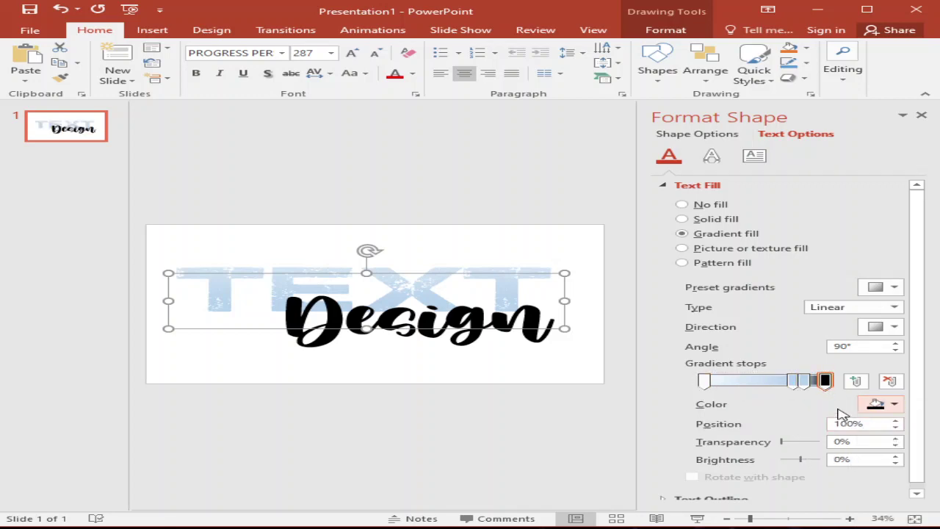
Move the 83% gradient stop of the title's fill to 74% and colour it red.
{"action": "left_click", "coordinate": [804, 385]}
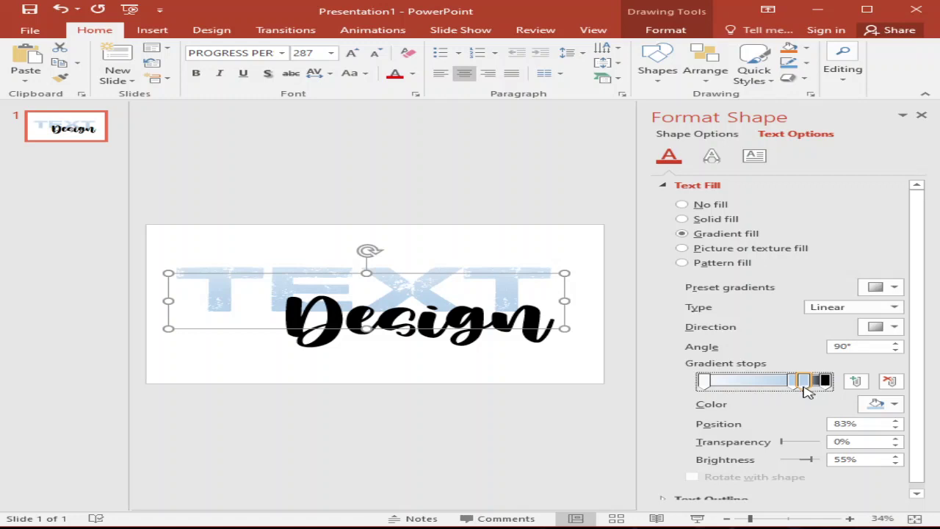
{"action": "left_click_drag", "start_coordinate": [804, 385], "coordinate": [793, 389]}
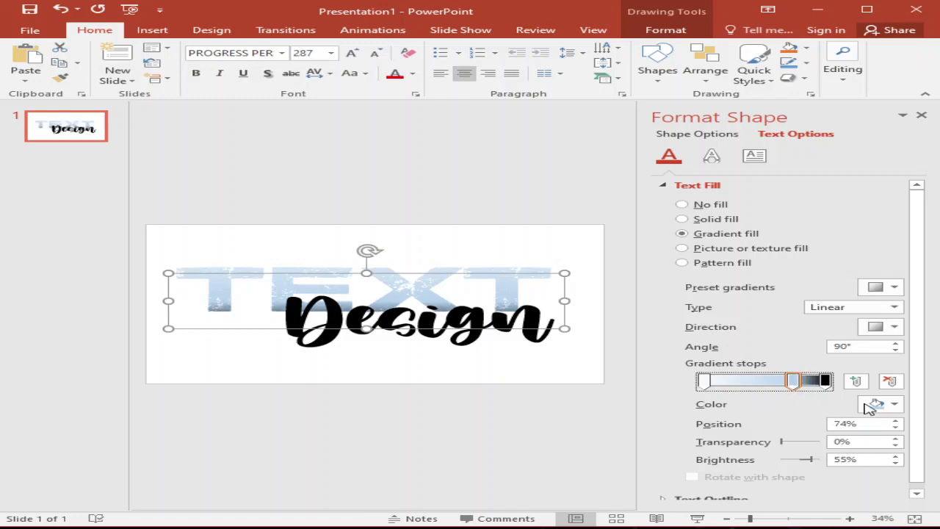
{"action": "left_click", "coordinate": [893, 404]}
{"action": "key", "text": "Escape"}
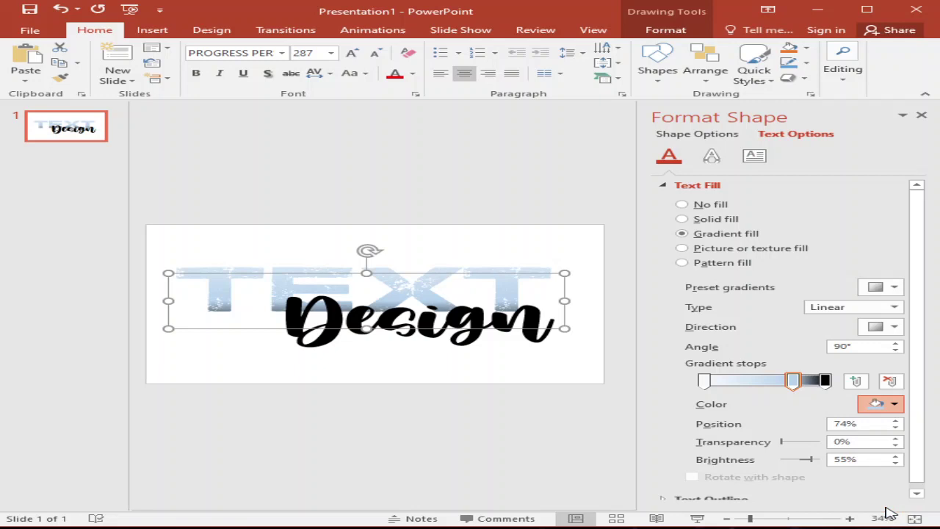
{"action": "left_click", "coordinate": [889, 513]}
Colour the 0% gradient stop of the title's fill yellow.
{"action": "left_click", "coordinate": [703, 381]}
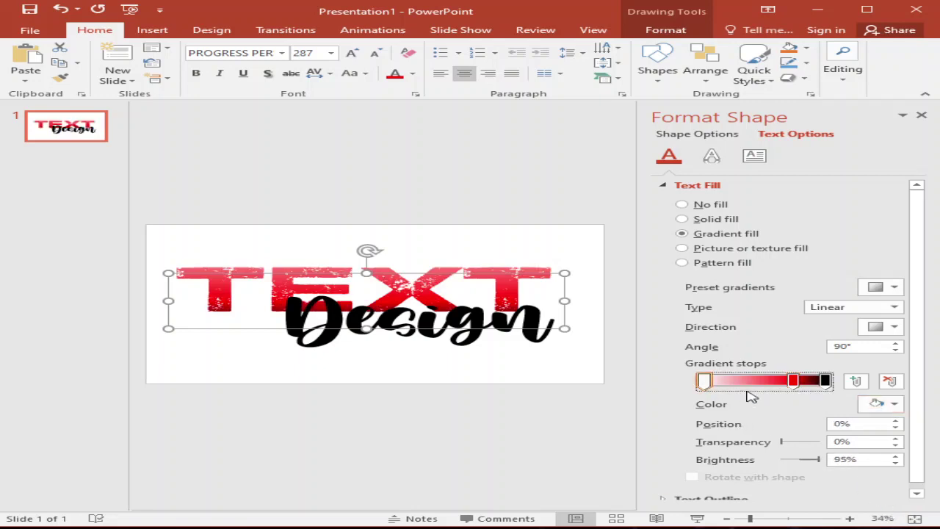
{"action": "left_click", "coordinate": [894, 406]}
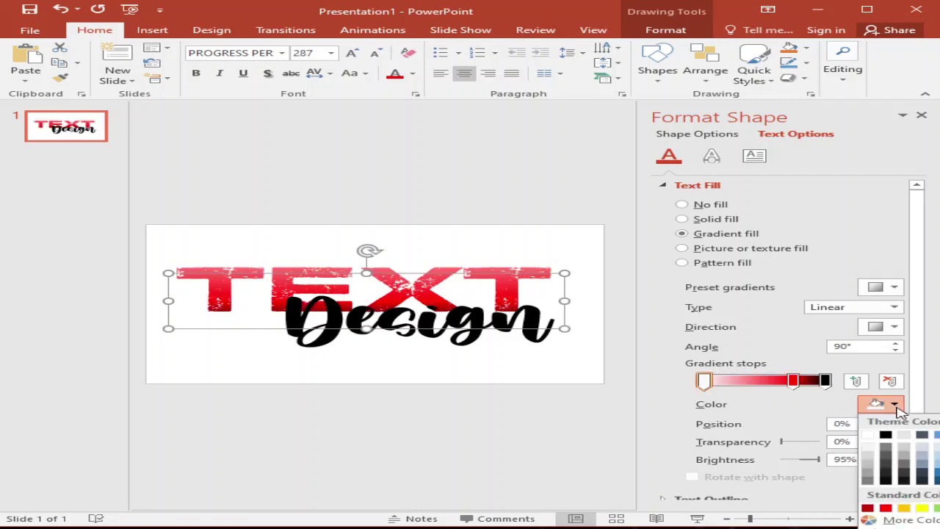
{"action": "left_click", "coordinate": [922, 511]}
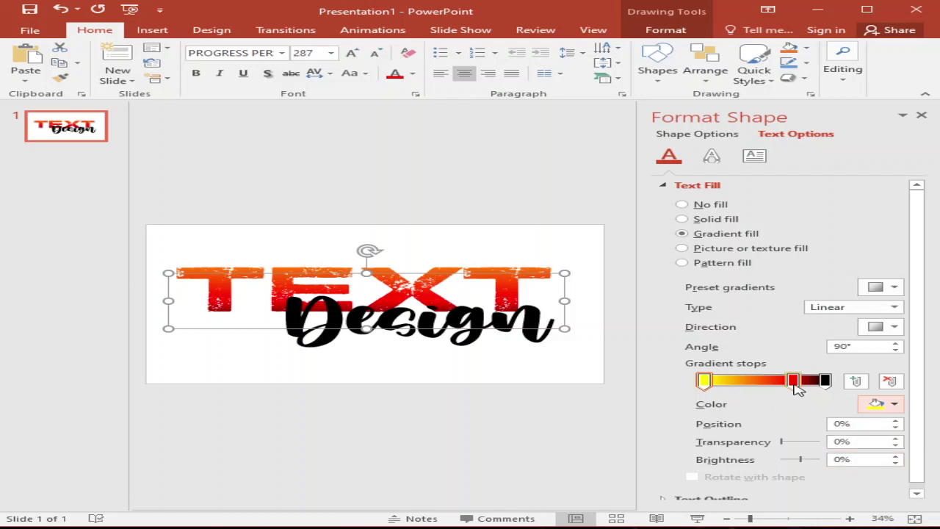
Adjust the title's gradient by adding an orange stop and a second black stop and placing the red stop at 59%.
{"action": "left_click_drag", "start_coordinate": [792, 380], "coordinate": [769, 387]}
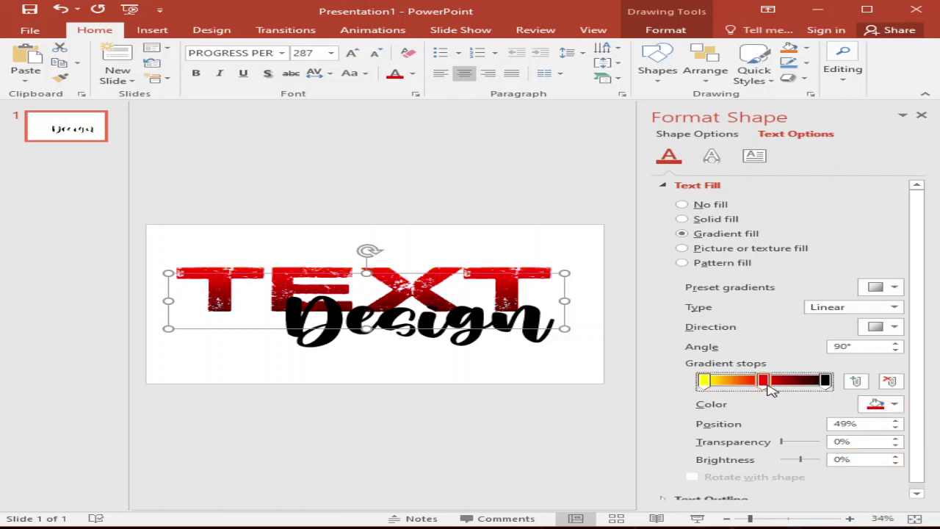
{"action": "left_click", "coordinate": [809, 381]}
{"action": "left_click", "coordinate": [718, 380]}
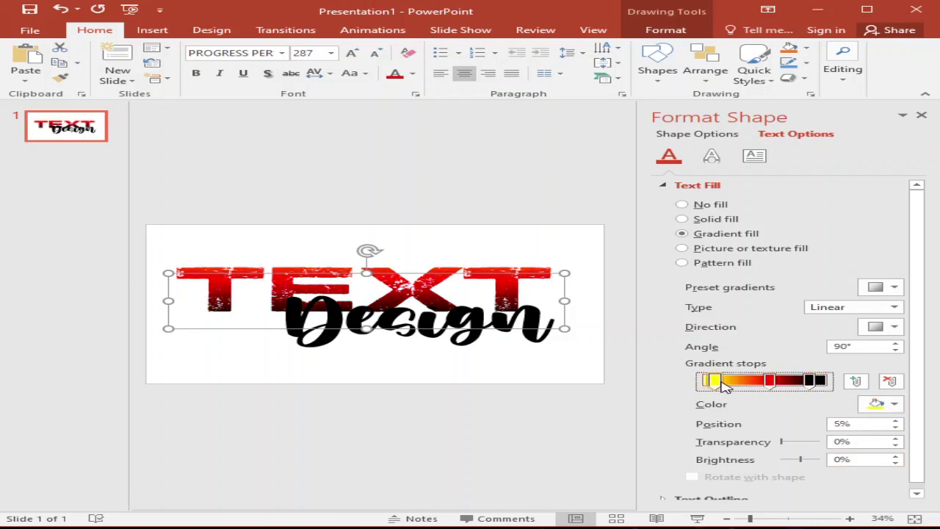
{"action": "left_click_drag", "start_coordinate": [769, 387], "coordinate": [814, 384]}
{"action": "left_click", "coordinate": [725, 381]}
{"action": "left_click", "coordinate": [805, 391]}
{"action": "left_click_drag", "start_coordinate": [732, 384], "coordinate": [774, 388]}
{"action": "left_click", "coordinate": [737, 386]}
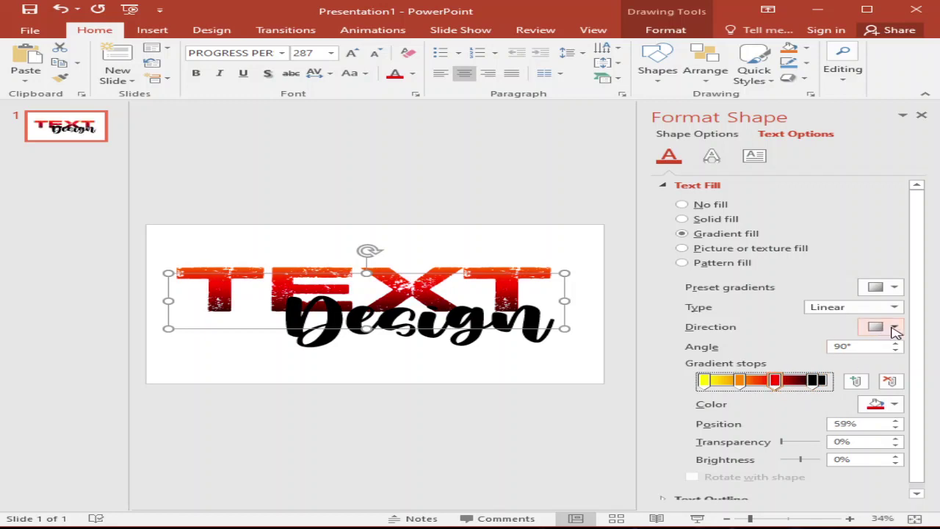
Try linear gradient directions of 0°, 180° and 90° on the title's text fill.
{"action": "left_click", "coordinate": [895, 287]}
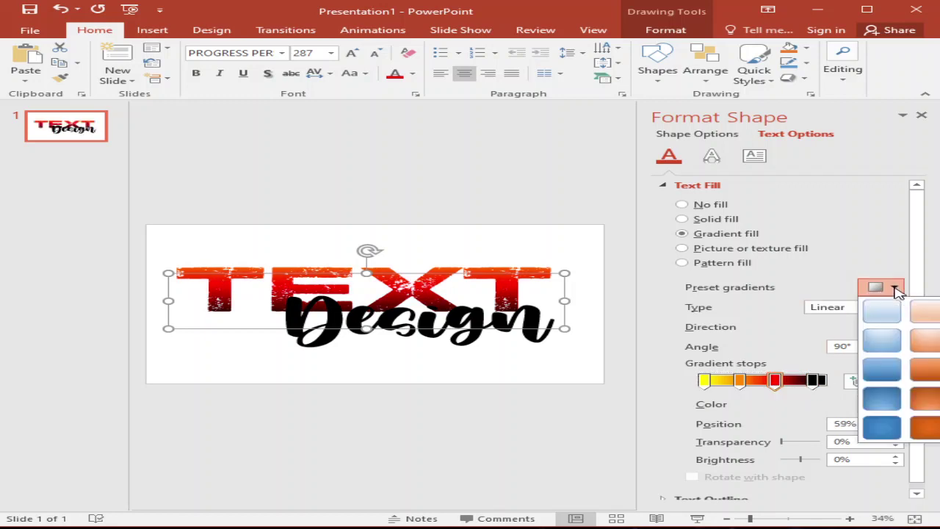
{"action": "left_click", "coordinate": [804, 336]}
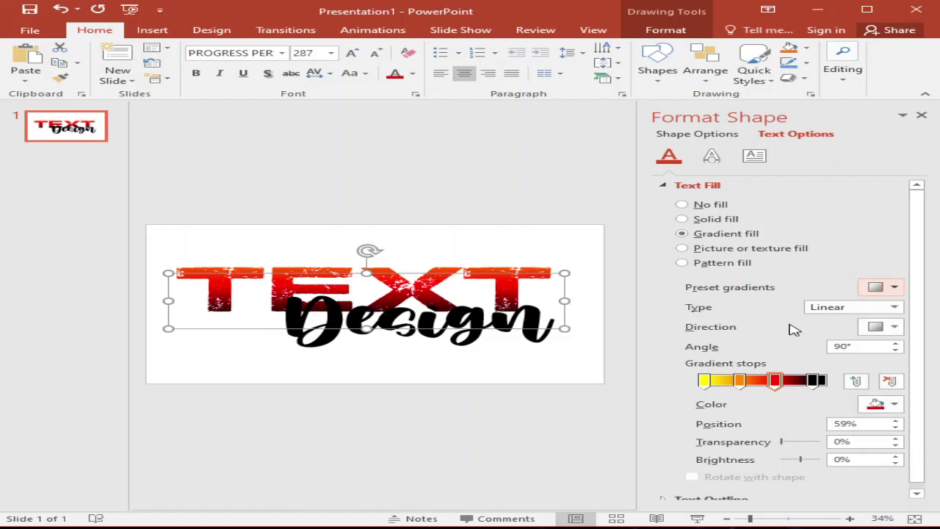
{"action": "left_click", "coordinate": [894, 328]}
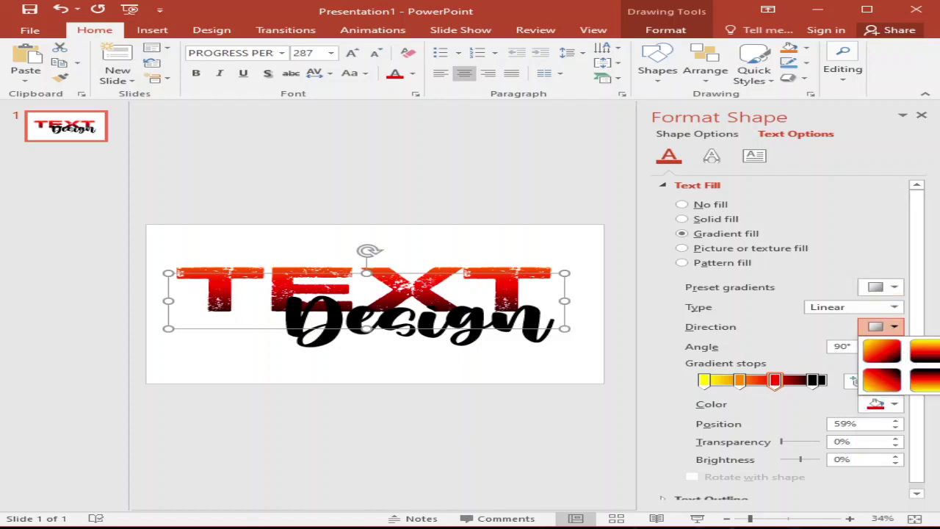
{"action": "left_click", "coordinate": [881, 379]}
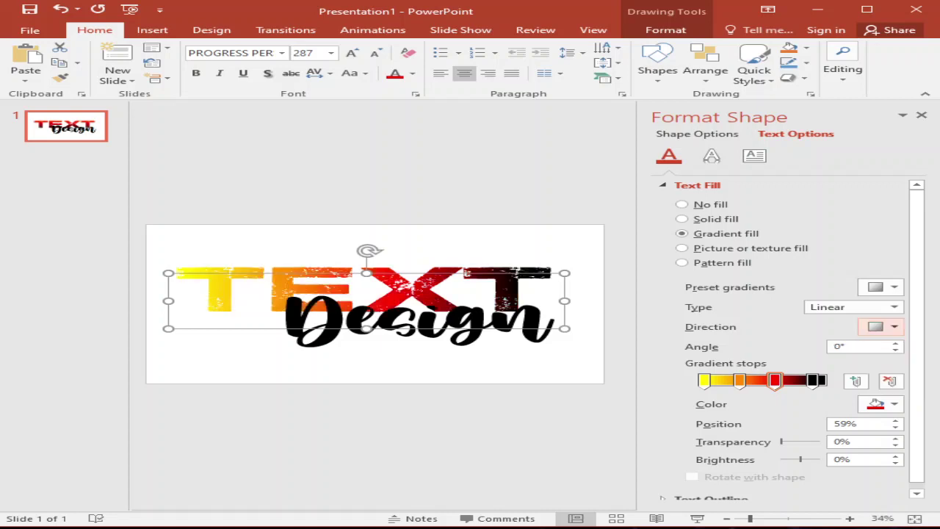
{"action": "left_click", "coordinate": [896, 327]}
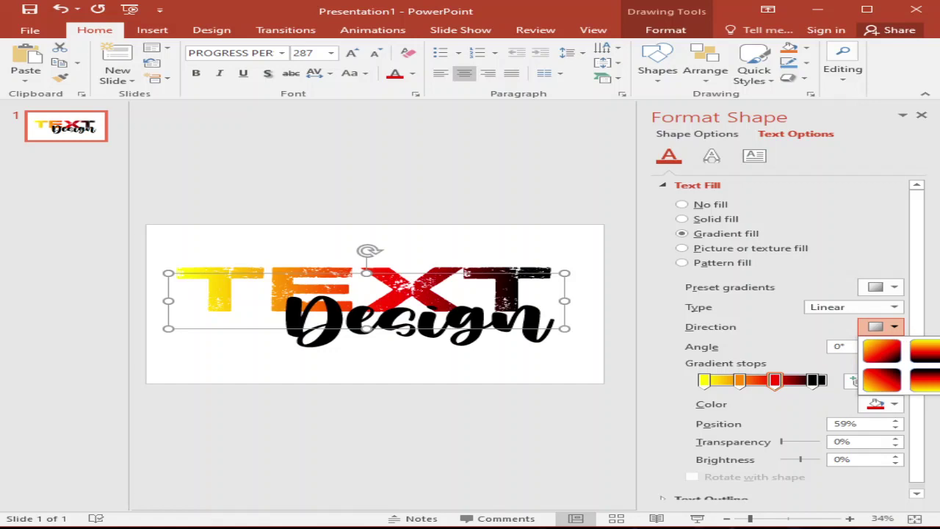
{"action": "left_click", "coordinate": [924, 378]}
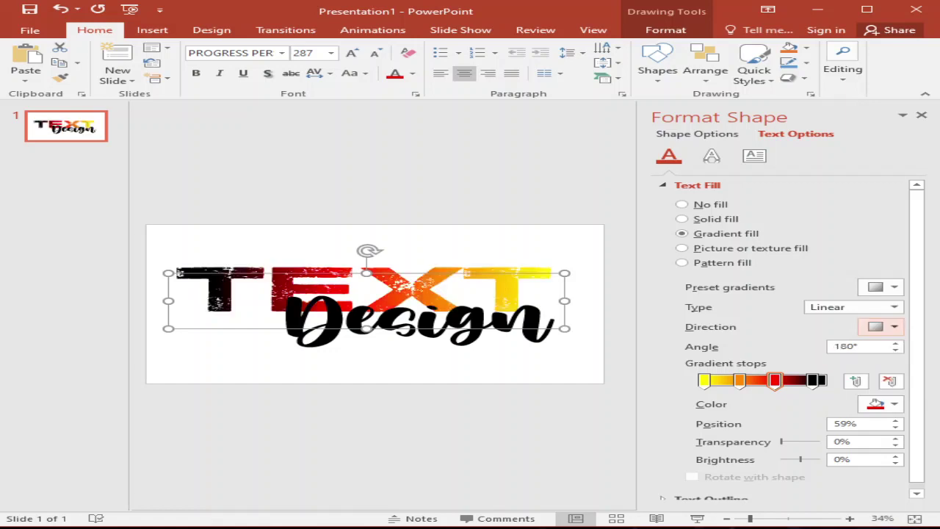
{"action": "left_click", "coordinate": [895, 327]}
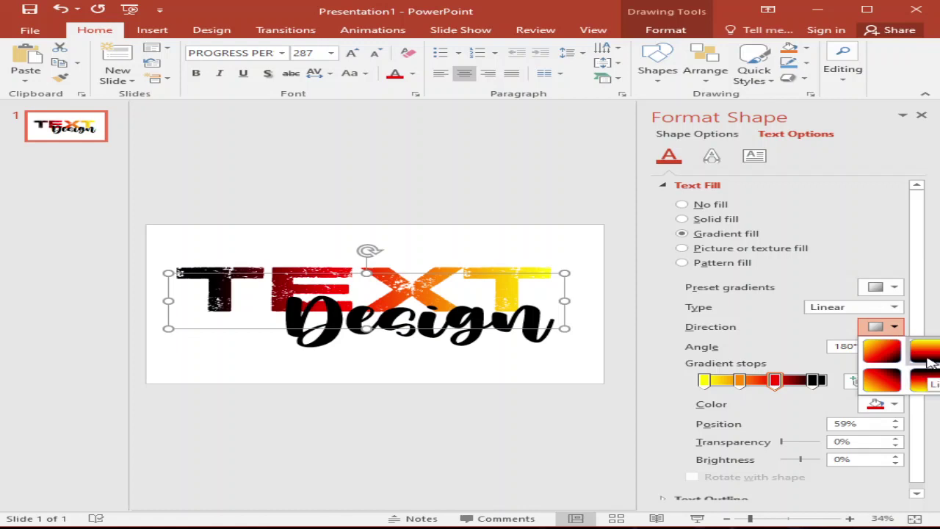
{"action": "left_click", "coordinate": [925, 354]}
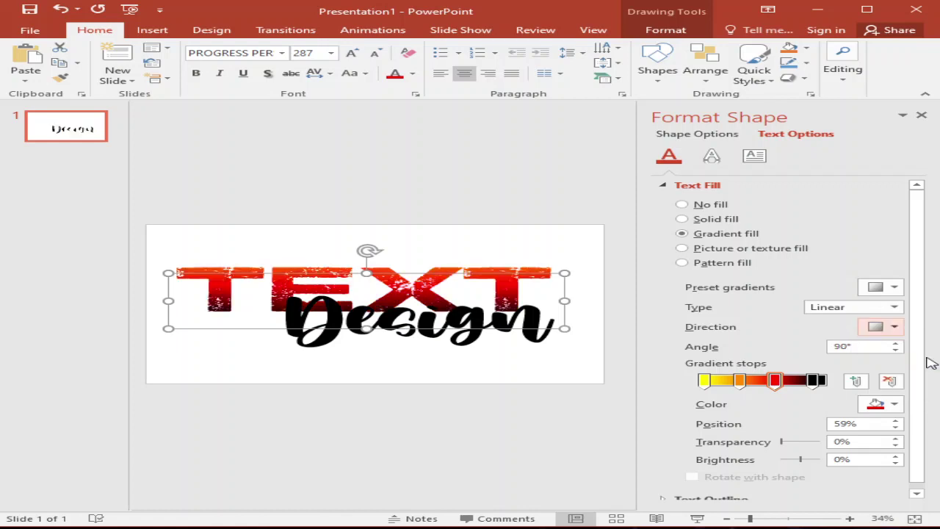
Set the title's linear gradient direction to 0° so it runs horizontally from yellow to black.
{"action": "left_click", "coordinate": [895, 327]}
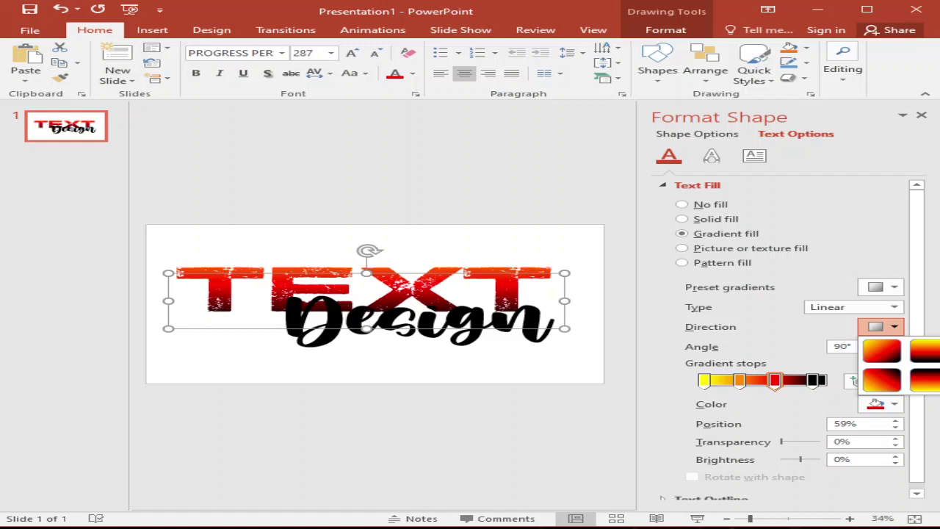
{"action": "left_click", "coordinate": [881, 380]}
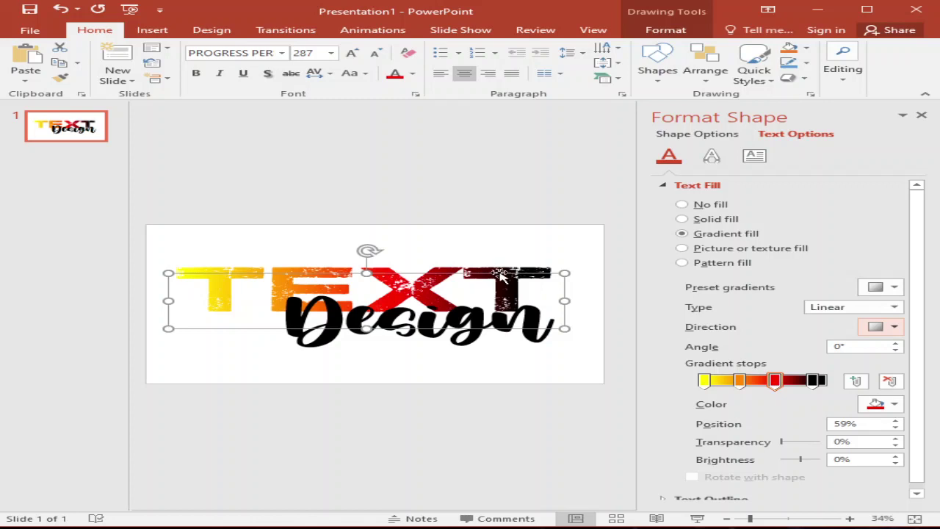
{"action": "left_click", "coordinate": [535, 267]}
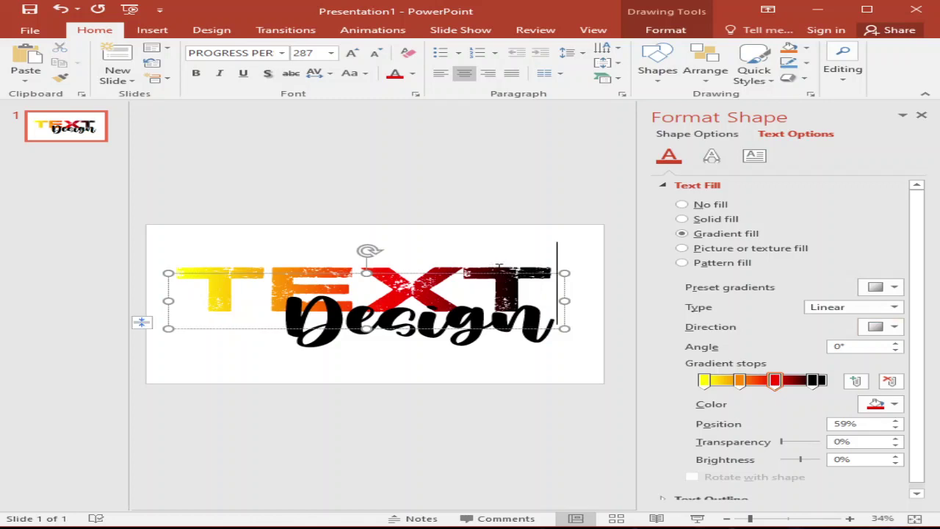
{"action": "key", "text": "Escape"}
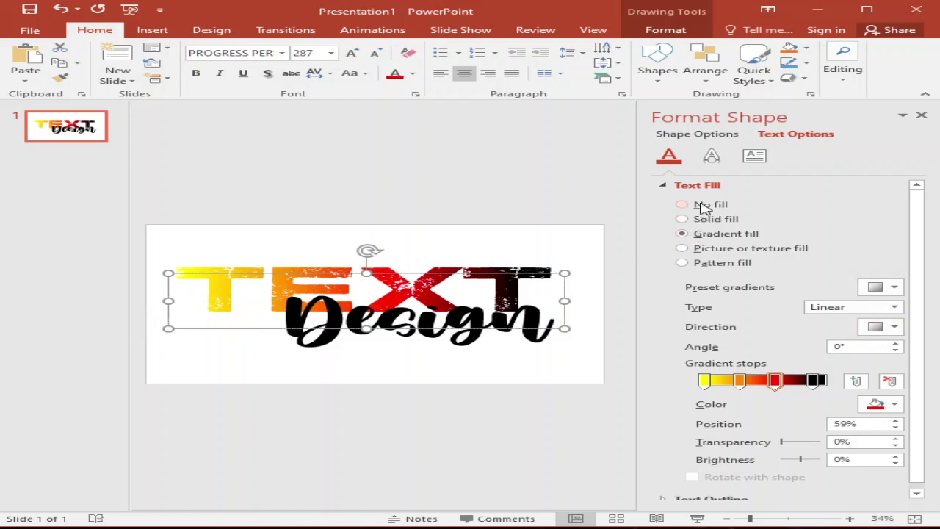
Give the title's text a solid white outline.
{"action": "scroll", "coordinate": [743, 449], "scroll_direction": "down", "scroll_amount": 1}
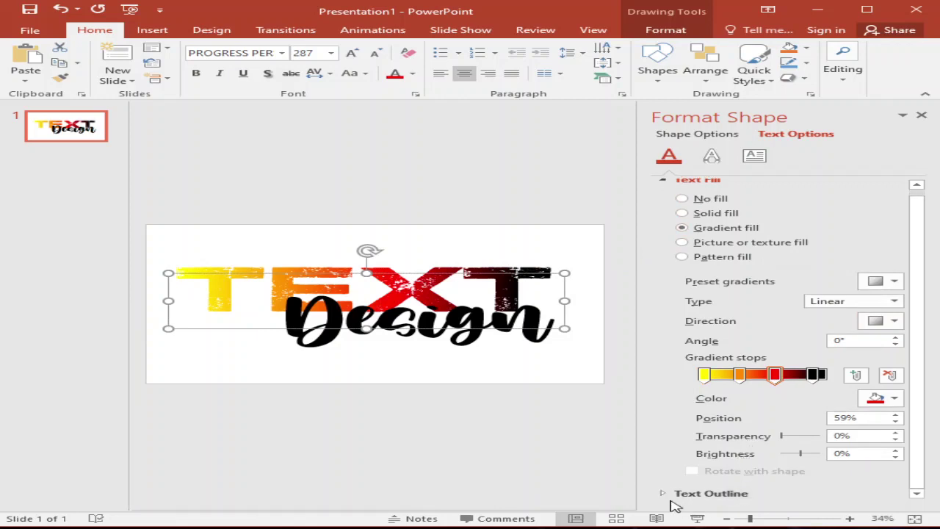
{"action": "left_click", "coordinate": [701, 495]}
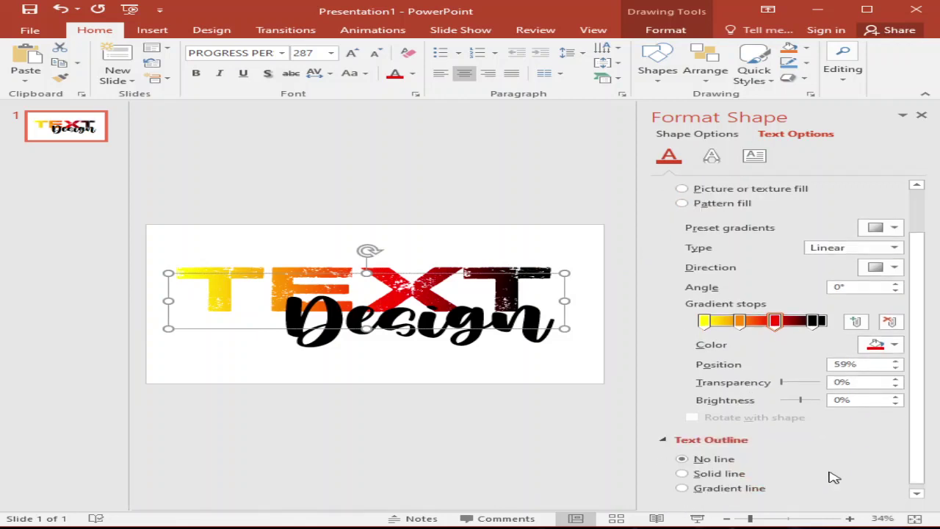
{"action": "left_click", "coordinate": [682, 473]}
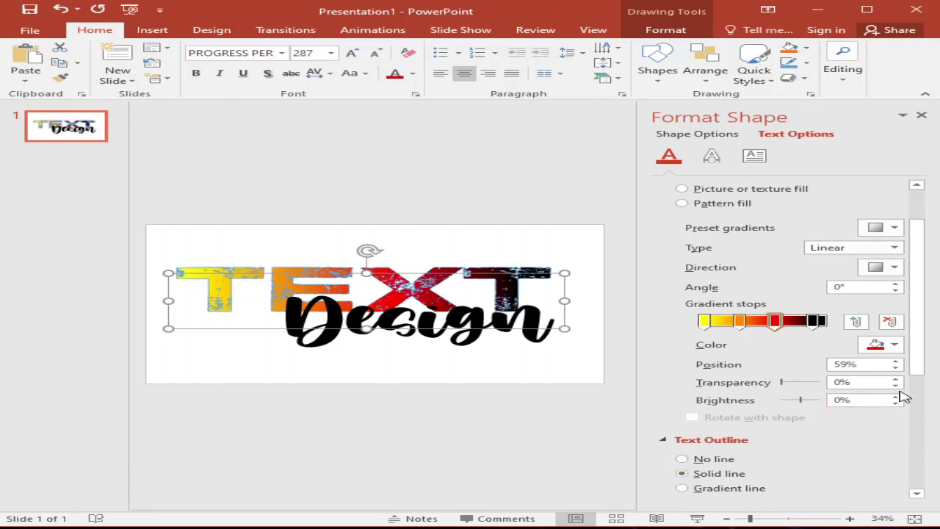
{"action": "left_click_drag", "start_coordinate": [917, 377], "coordinate": [906, 476]}
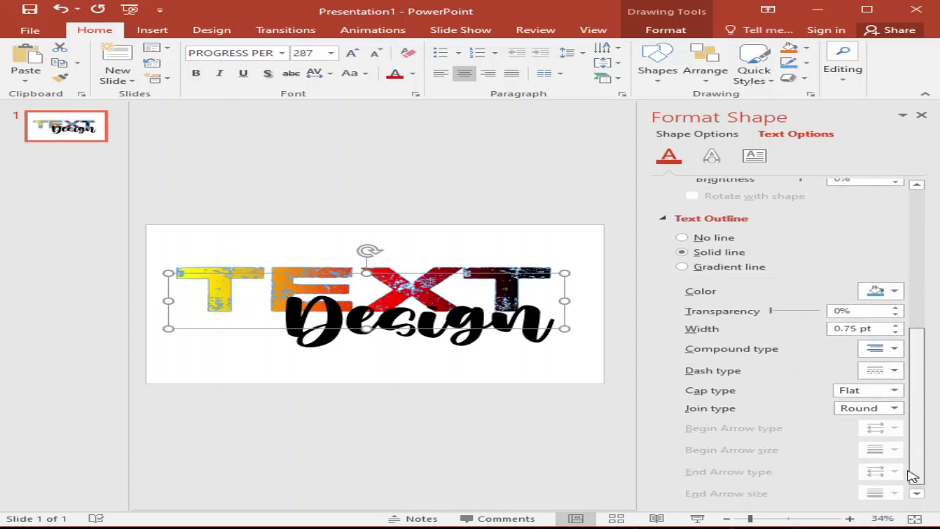
{"action": "left_click", "coordinate": [892, 290]}
{"action": "left_click", "coordinate": [869, 323]}
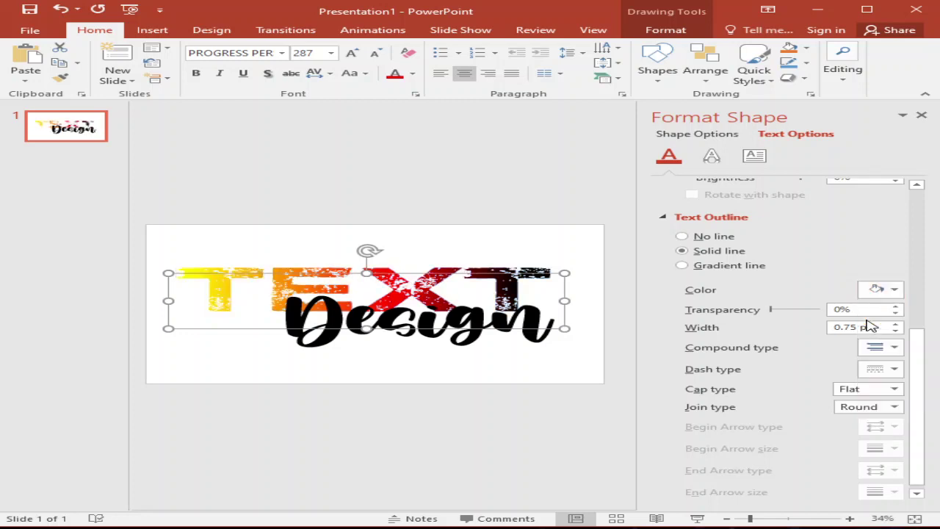
Add a black shadow to the title's text with 4 pt blur and a 90° angle.
{"action": "left_click", "coordinate": [712, 158]}
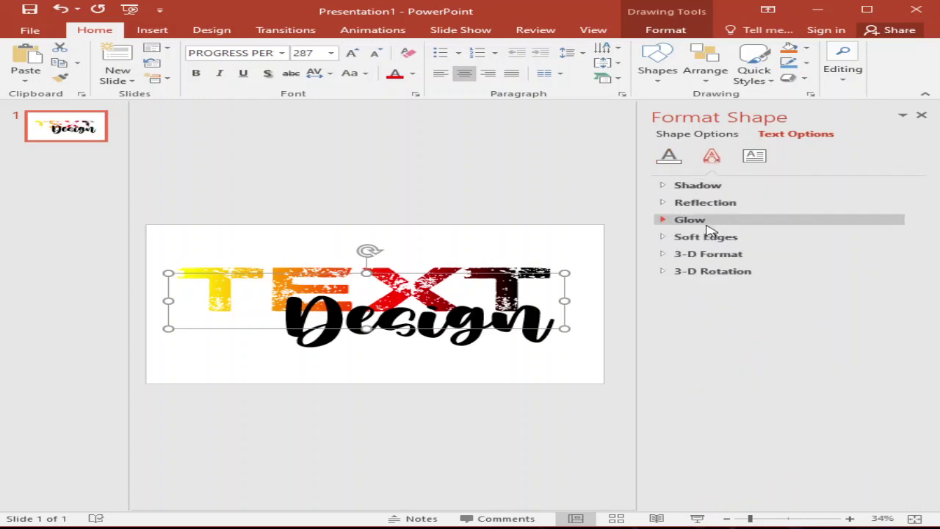
{"action": "left_click", "coordinate": [699, 187]}
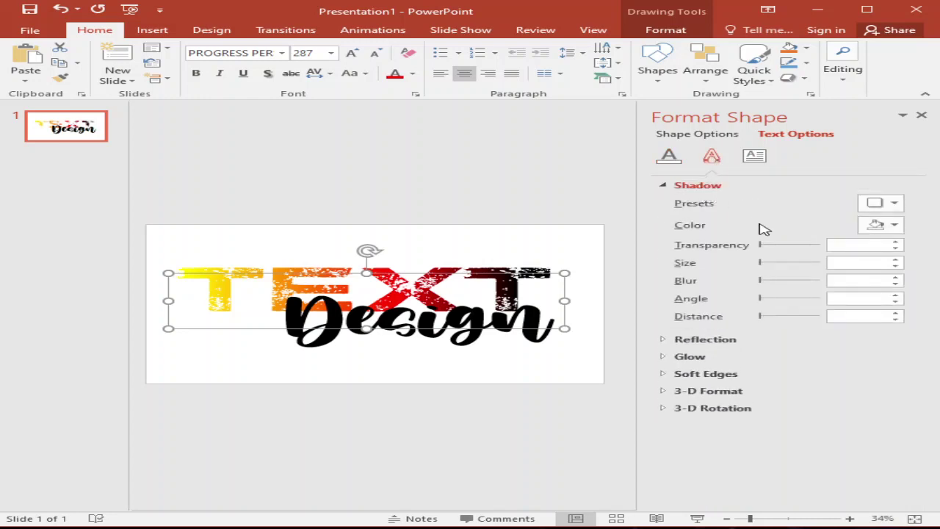
{"action": "left_click", "coordinate": [894, 225]}
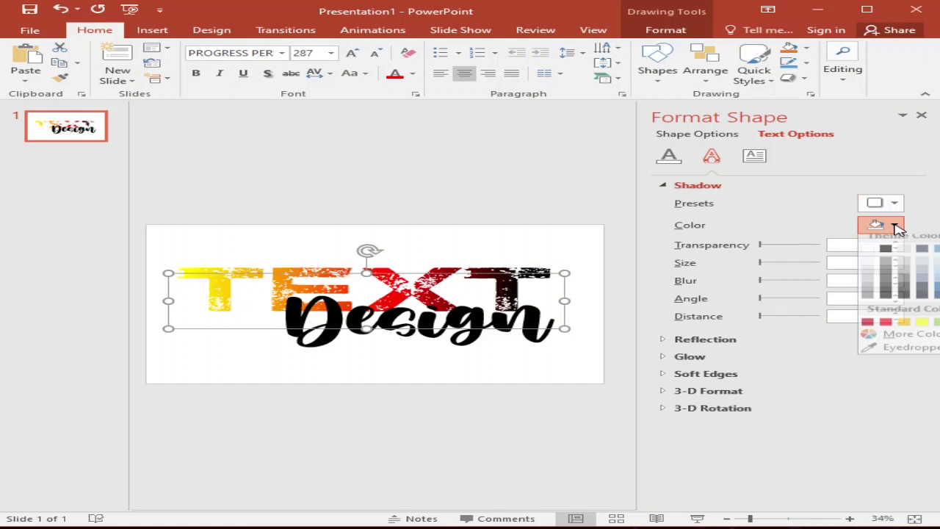
{"action": "left_click", "coordinate": [885, 256]}
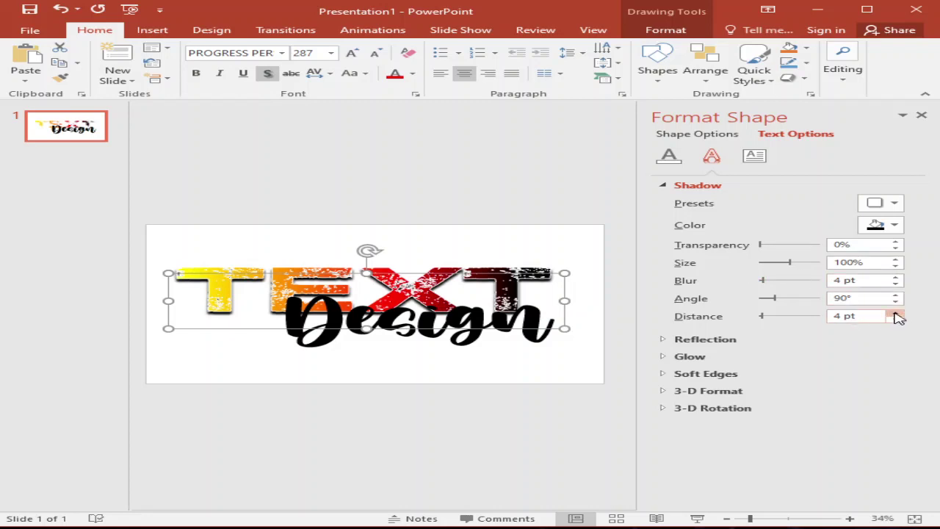
Set the title's shadow distance to 6 pt and its size to 103%.
{"action": "left_click", "coordinate": [895, 312]}
{"action": "left_click", "coordinate": [894, 312]}
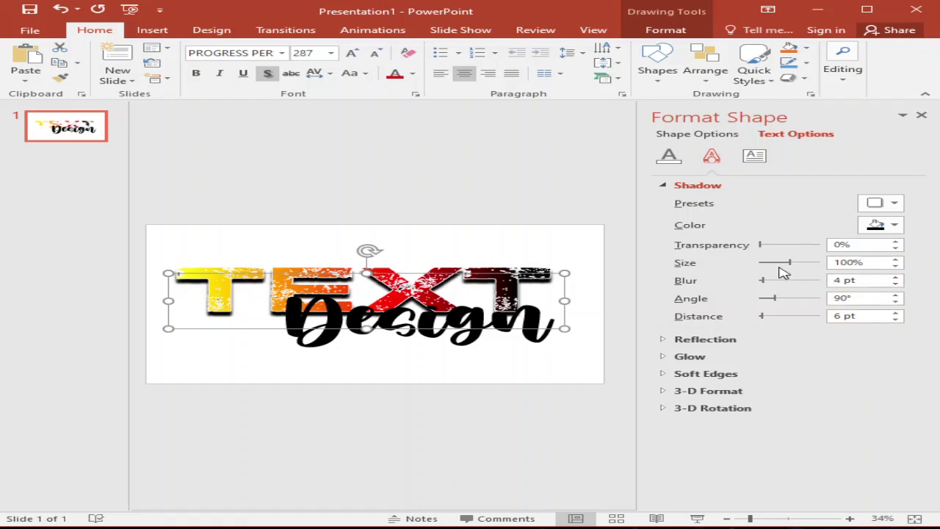
{"action": "left_click", "coordinate": [895, 259]}
{"action": "left_click", "coordinate": [895, 259]}
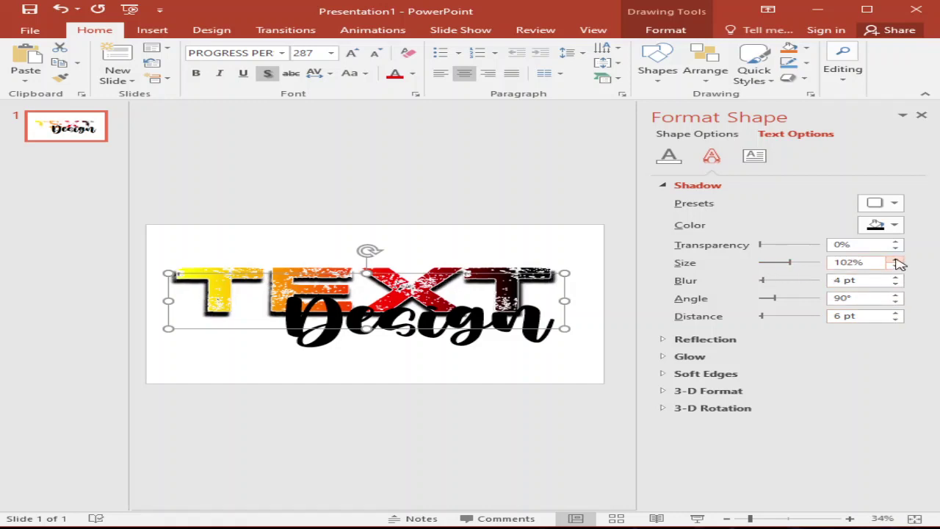
{"action": "left_click", "coordinate": [895, 260]}
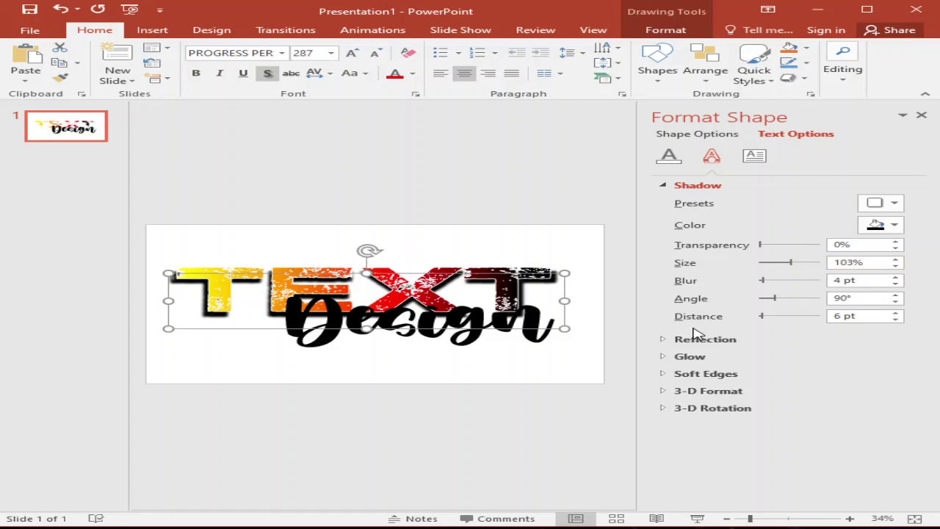
Switch the "Design" subtitle's text fill to the yellow-orange-red-black gradient.
{"action": "left_click", "coordinate": [563, 377]}
{"action": "left_click", "coordinate": [541, 341]}
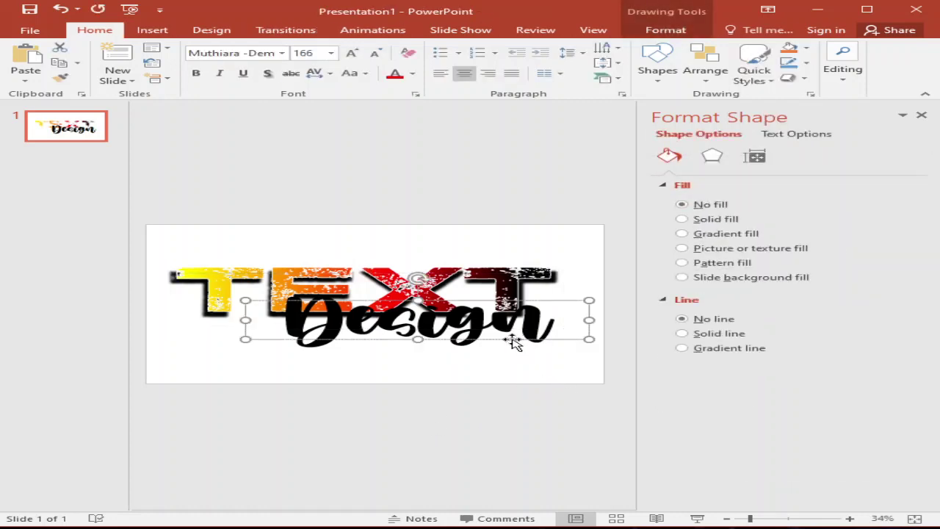
{"action": "left_click", "coordinate": [793, 137]}
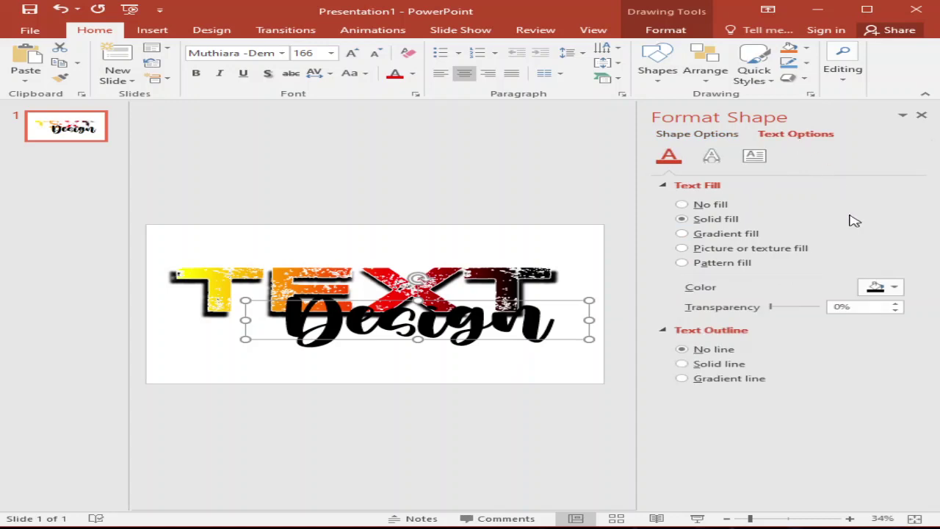
{"action": "left_click", "coordinate": [708, 233]}
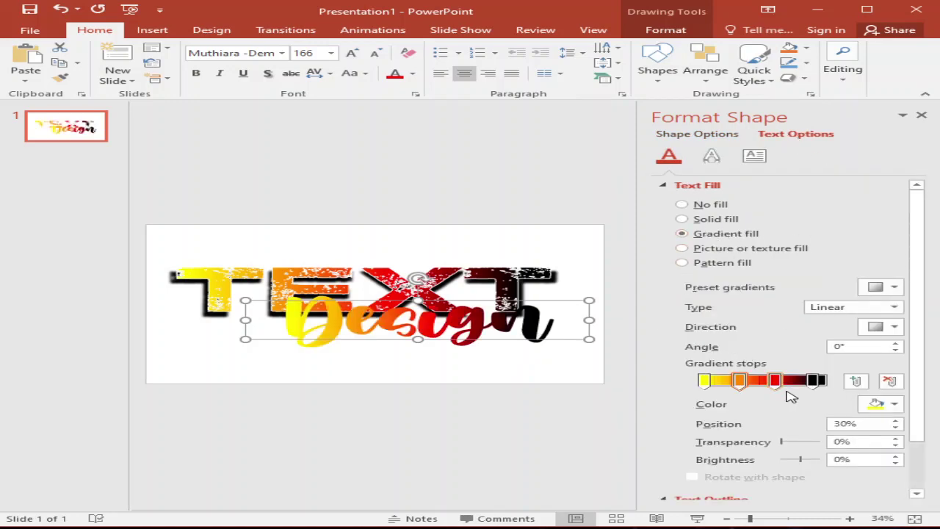
Give the "Design" subtitle's text a solid white outline.
{"action": "scroll", "coordinate": [781, 429], "scroll_direction": "down", "scroll_amount": 1}
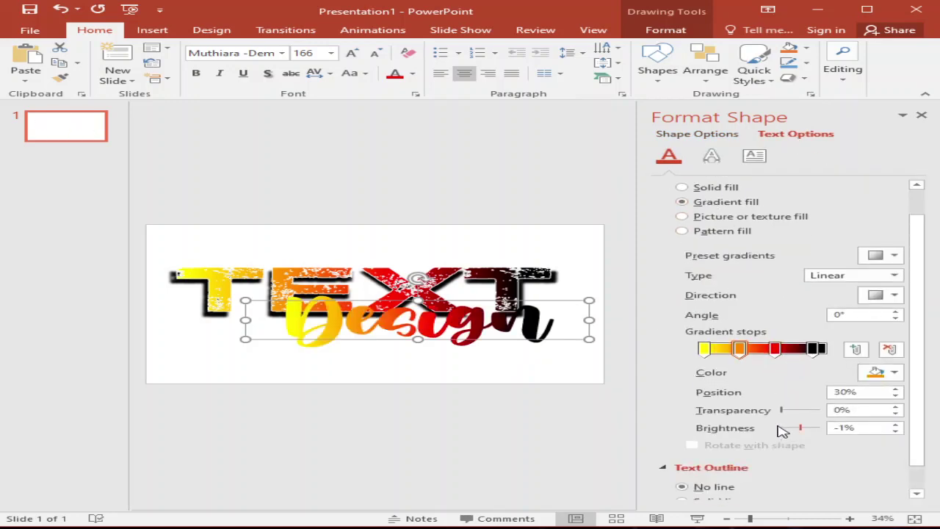
{"action": "left_click", "coordinate": [916, 493]}
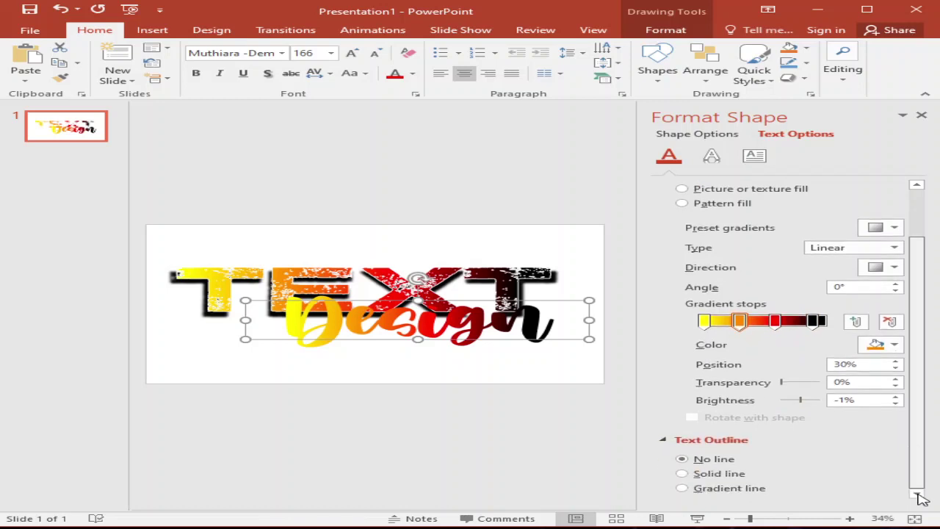
{"action": "left_click", "coordinate": [679, 474]}
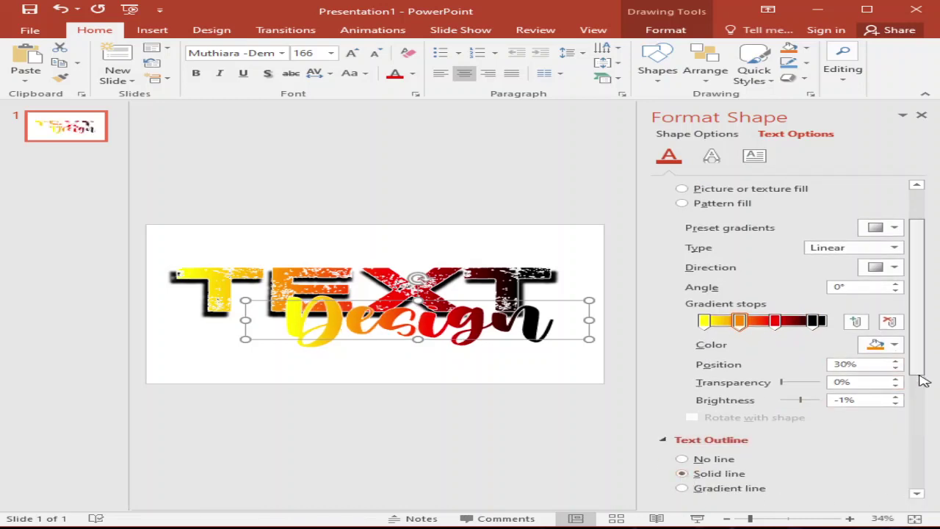
{"action": "left_click_drag", "start_coordinate": [922, 378], "coordinate": [918, 485]}
{"action": "left_click", "coordinate": [890, 290]}
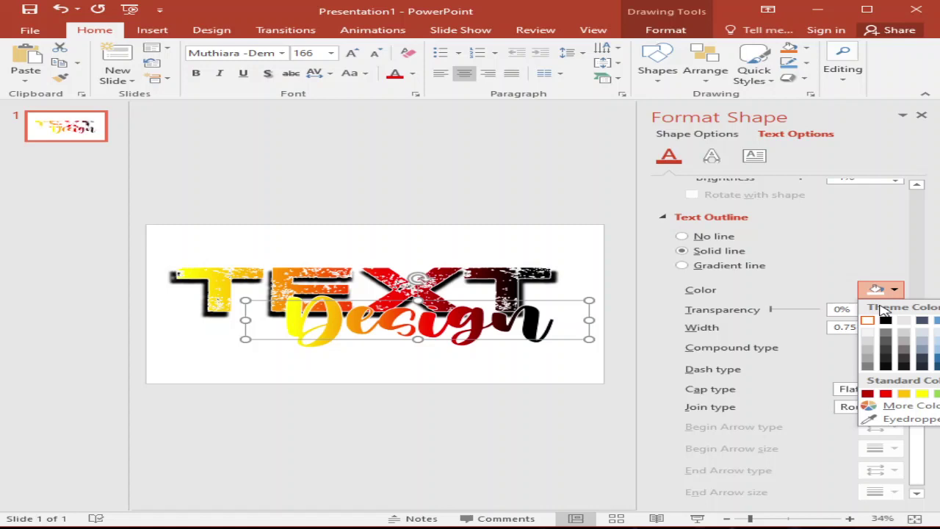
{"action": "left_click", "coordinate": [868, 320]}
{"action": "scroll", "coordinate": [923, 284], "scroll_direction": "up", "scroll_amount": 10}
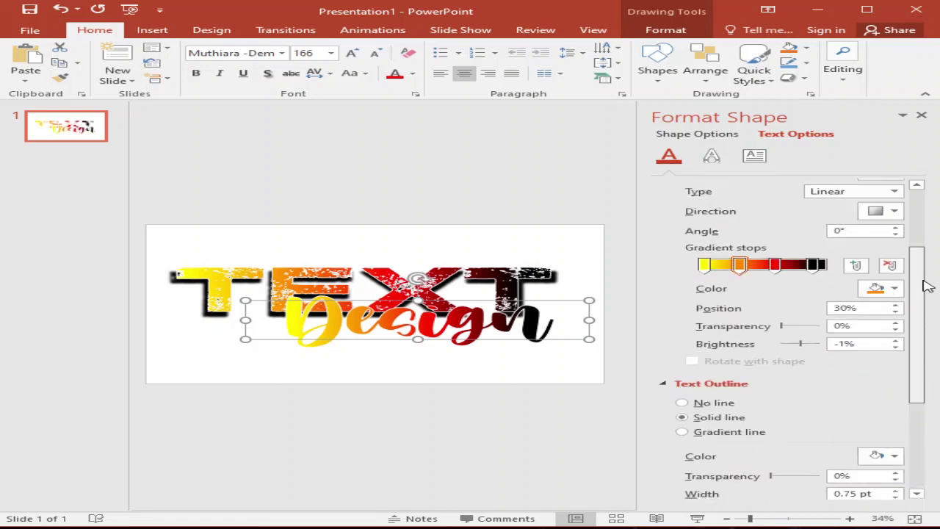
Add a black shadow to the "Design" subtitle's text.
{"action": "left_click", "coordinate": [712, 157]}
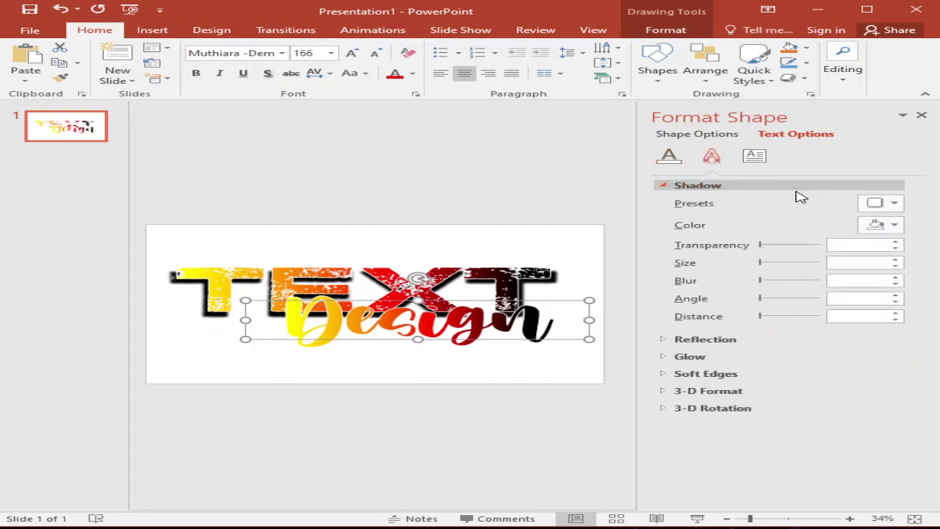
{"action": "left_click", "coordinate": [894, 203]}
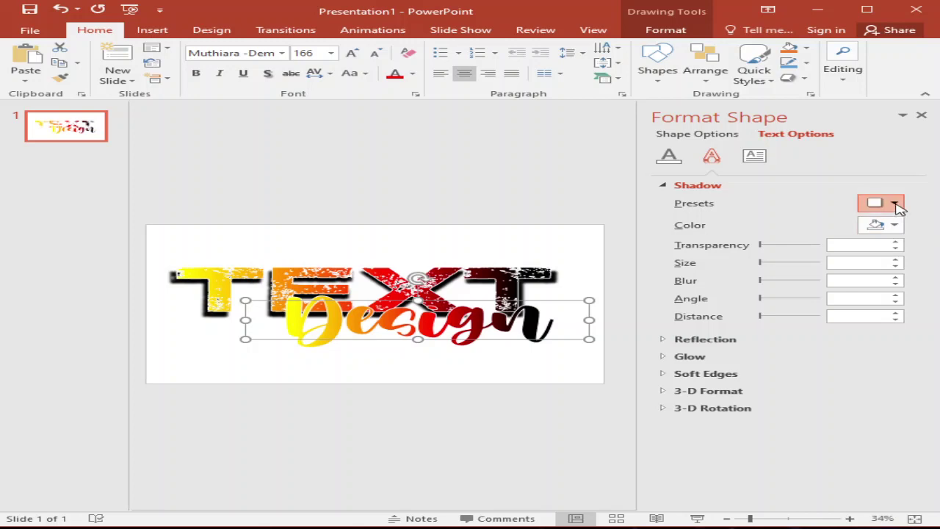
{"action": "left_click", "coordinate": [893, 226]}
{"action": "left_click", "coordinate": [893, 226]}
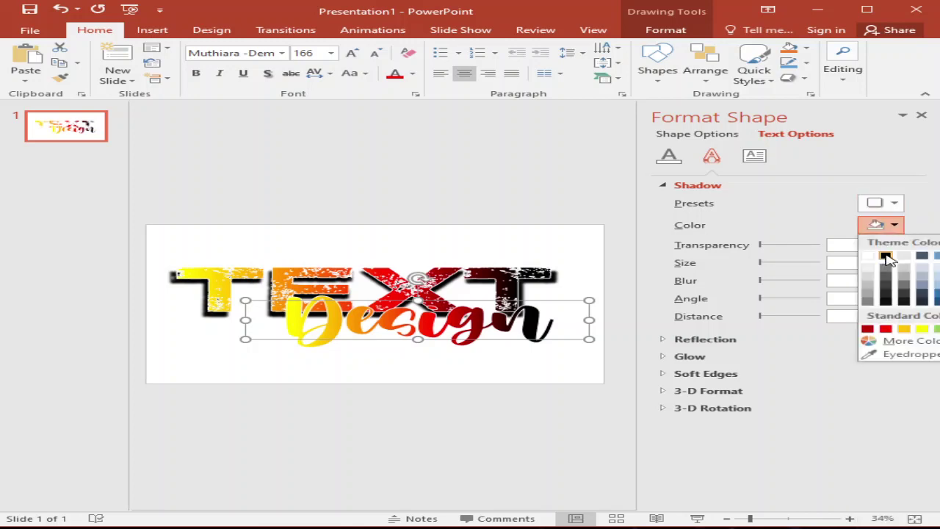
{"action": "left_click", "coordinate": [886, 255]}
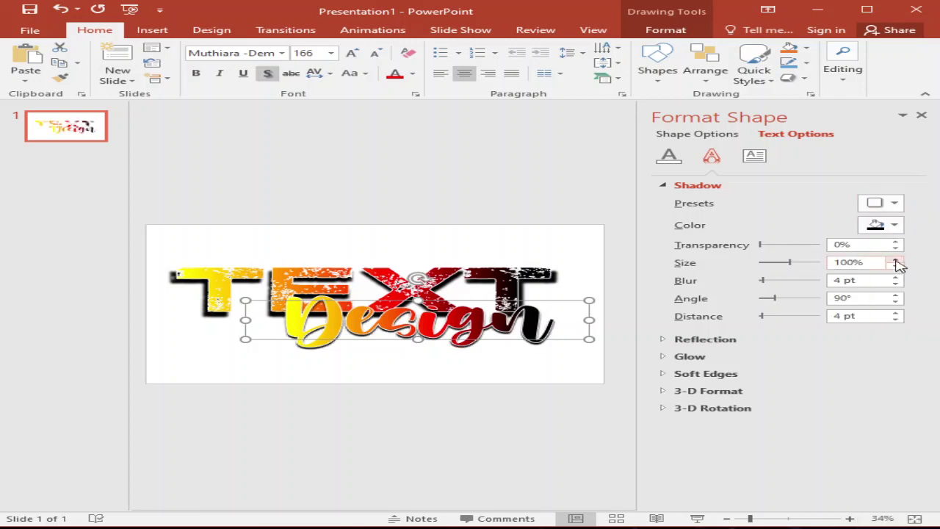
Set the "Design" subtitle's shadow size to 104%.
{"action": "left_click", "coordinate": [896, 259]}
{"action": "left_click", "coordinate": [896, 258]}
{"action": "left_click", "coordinate": [896, 258]}
{"action": "left_click", "coordinate": [896, 260]}
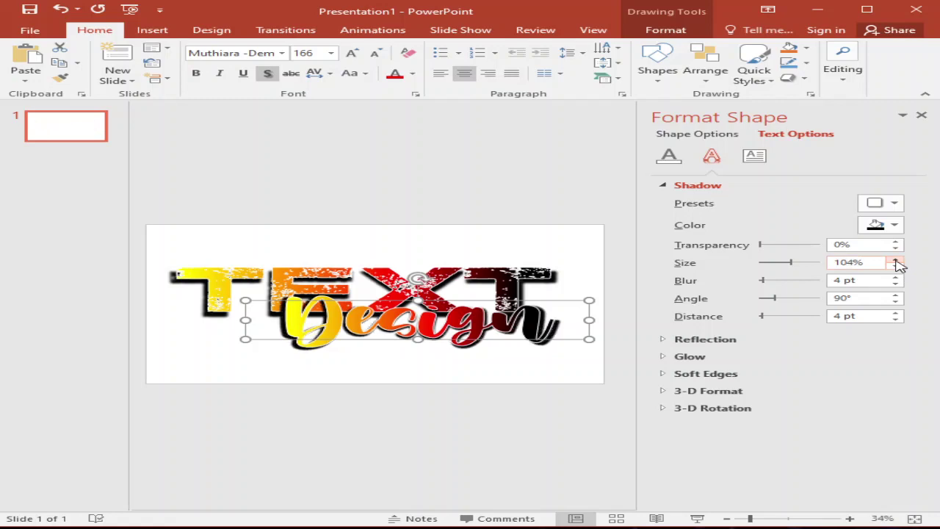
Set the "Design" subtitle's shadow distance to 5 pt and its size to 100%.
{"action": "left_click", "coordinate": [896, 314]}
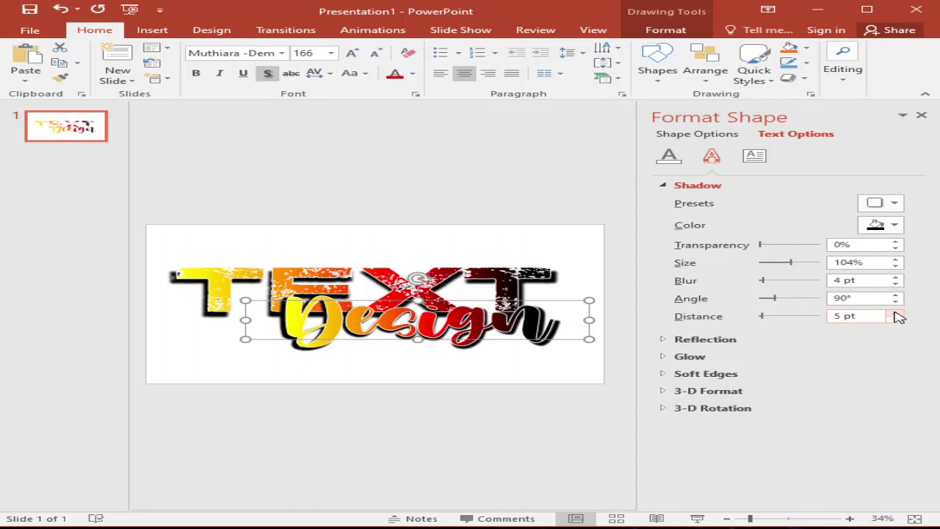
{"action": "left_click", "coordinate": [896, 266]}
{"action": "left_click", "coordinate": [895, 265]}
{"action": "left_click", "coordinate": [895, 266]}
{"action": "left_click", "coordinate": [896, 266]}
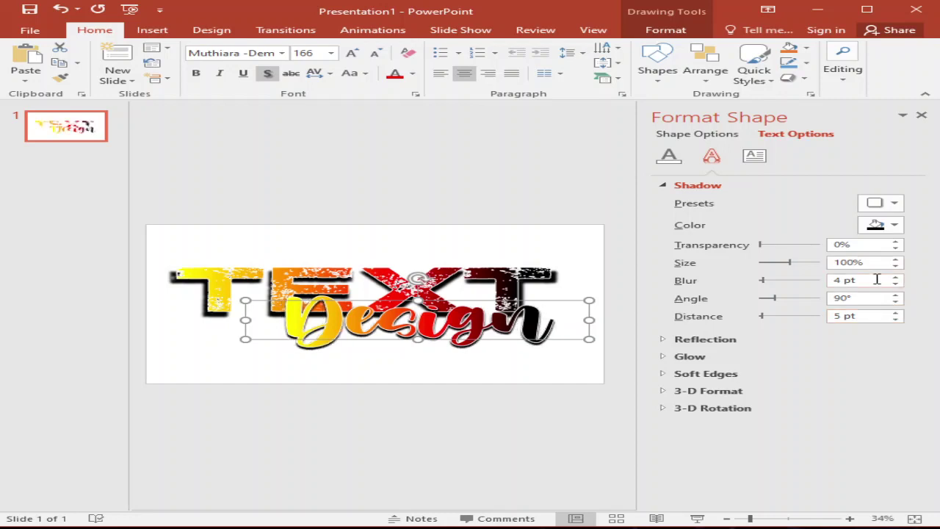
Set the angle of the "Design" subtitle's shadow to 60°.
{"action": "left_click", "coordinate": [895, 295]}
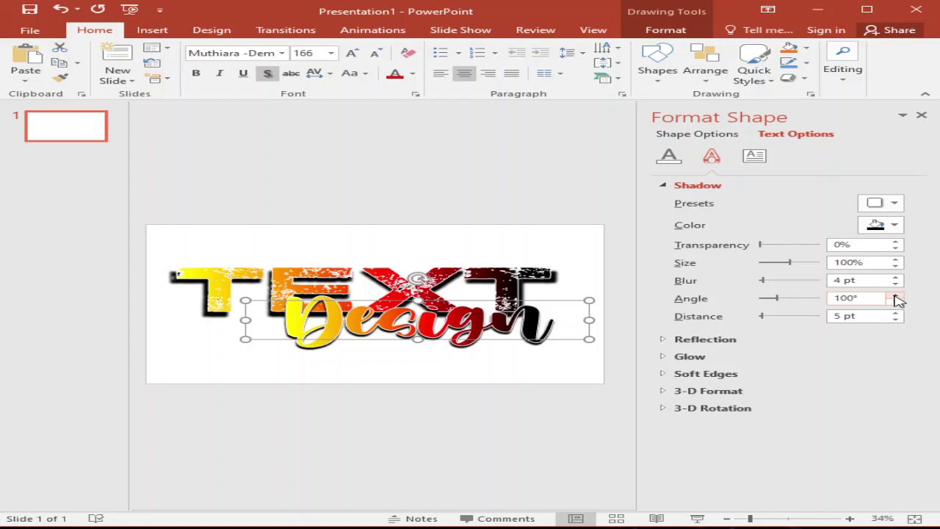
{"action": "left_click", "coordinate": [895, 301]}
{"action": "left_click", "coordinate": [896, 303]}
{"action": "left_click", "coordinate": [896, 303]}
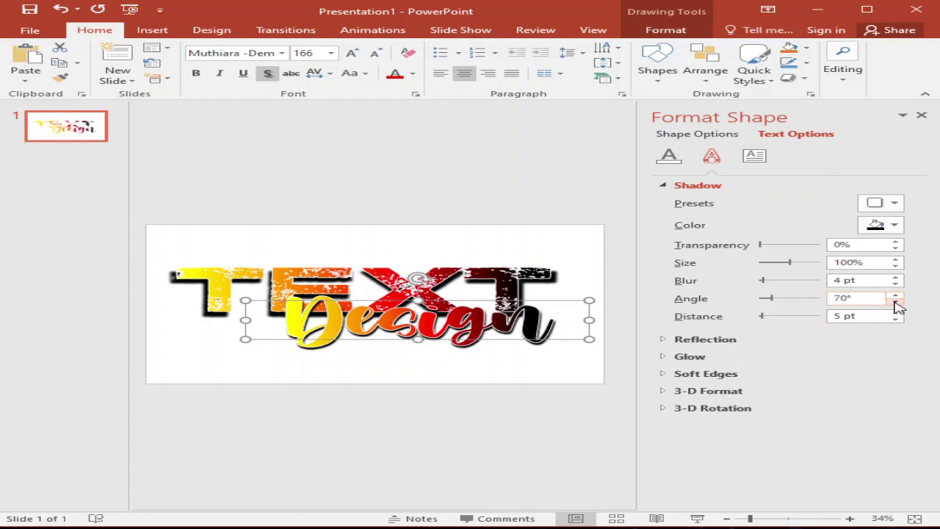
{"action": "left_click", "coordinate": [896, 303]}
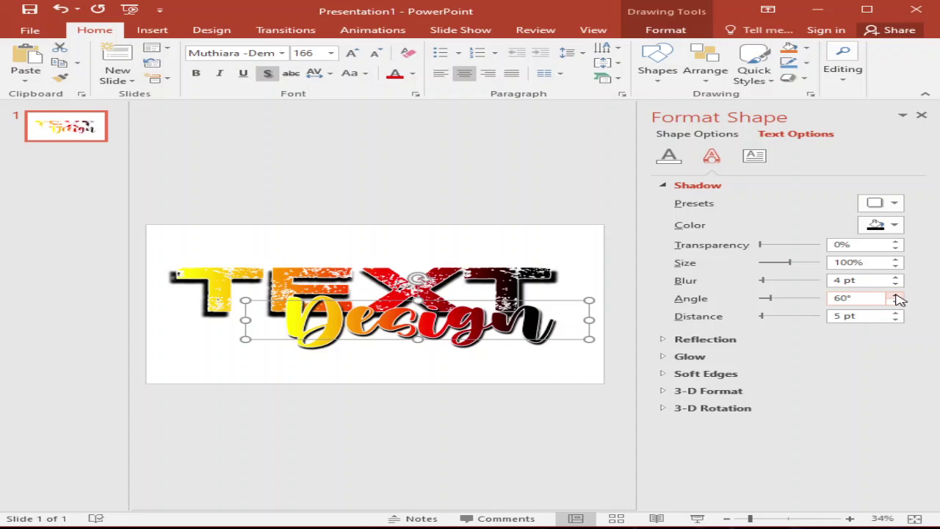
Set the shadow size of the "TEXT" title to 100%.
{"action": "left_click", "coordinate": [525, 282]}
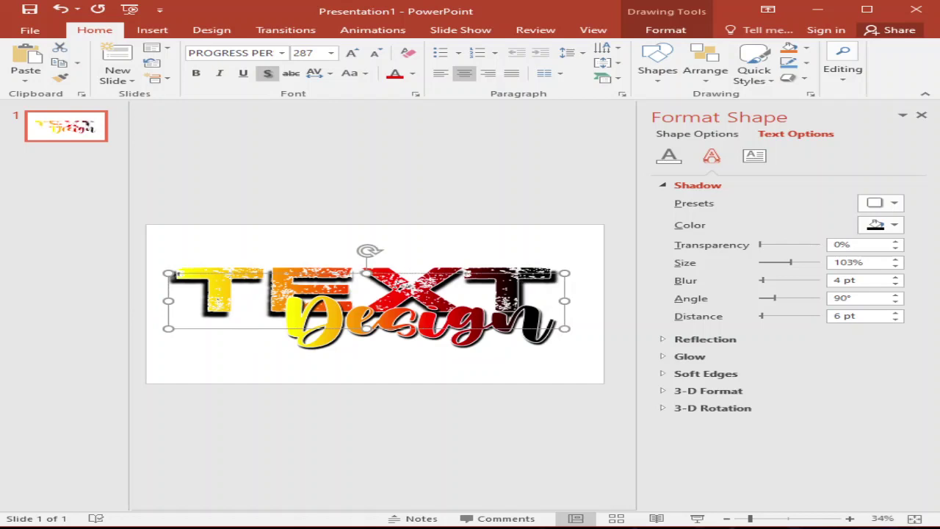
{"action": "left_click", "coordinate": [895, 266]}
{"action": "left_click", "coordinate": [896, 266]}
{"action": "left_click", "coordinate": [895, 266]}
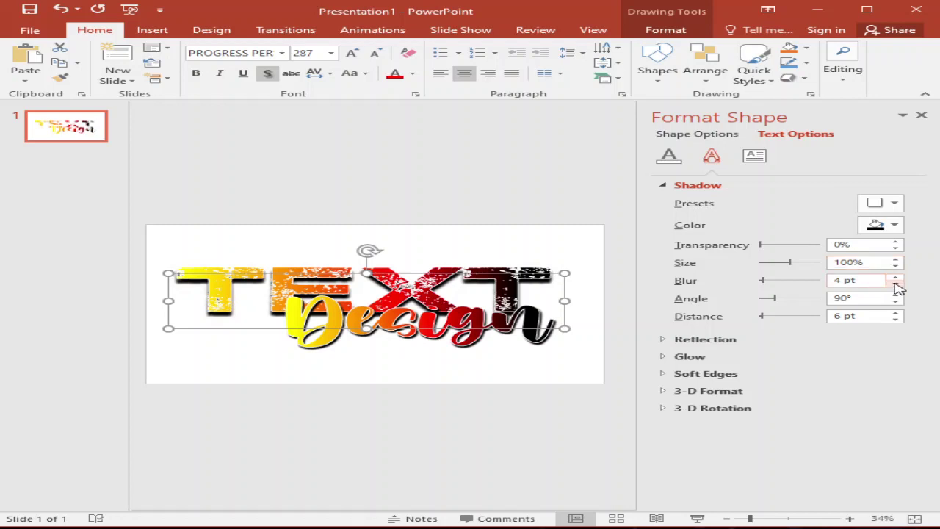
Set the "TEXT" title's shadow angle to 70° and close the formatting options.
{"action": "left_click", "coordinate": [896, 294]}
{"action": "left_click", "coordinate": [896, 302]}
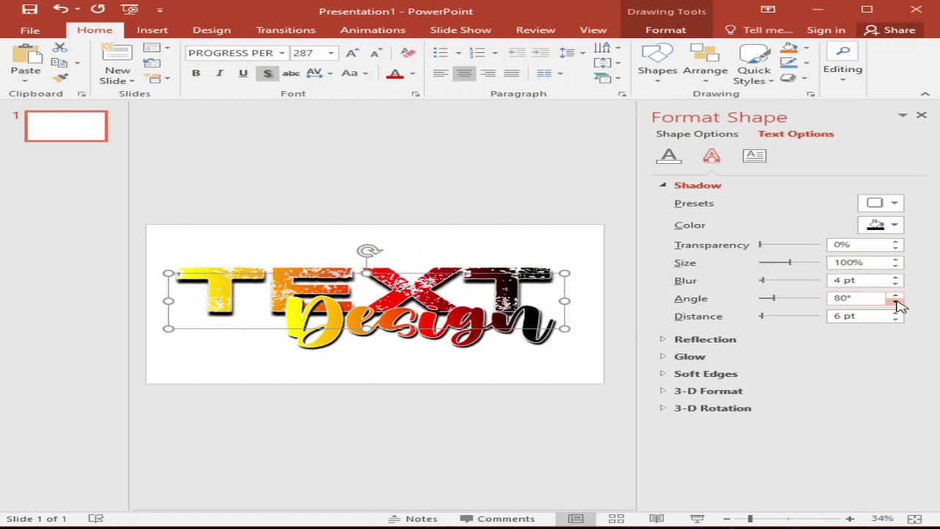
{"action": "left_click", "coordinate": [896, 302]}
{"action": "left_click", "coordinate": [896, 302]}
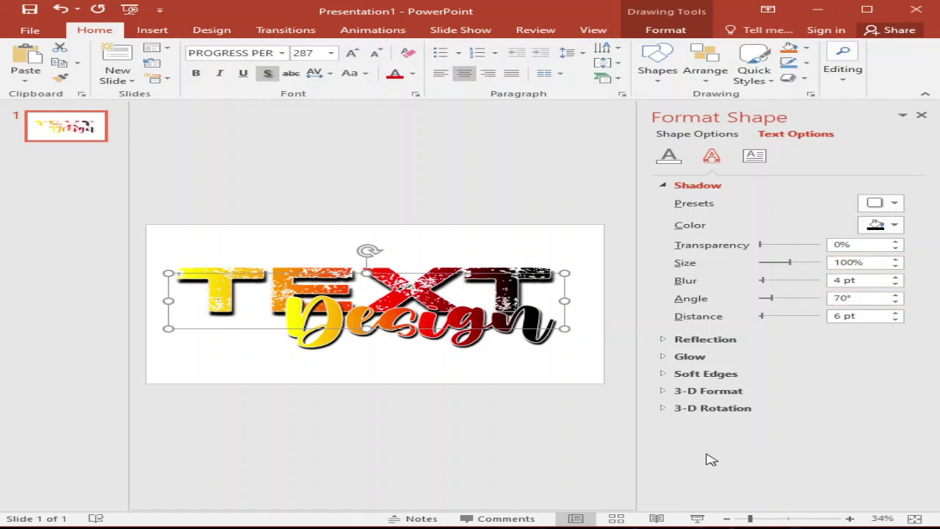
{"action": "left_click", "coordinate": [434, 439]}
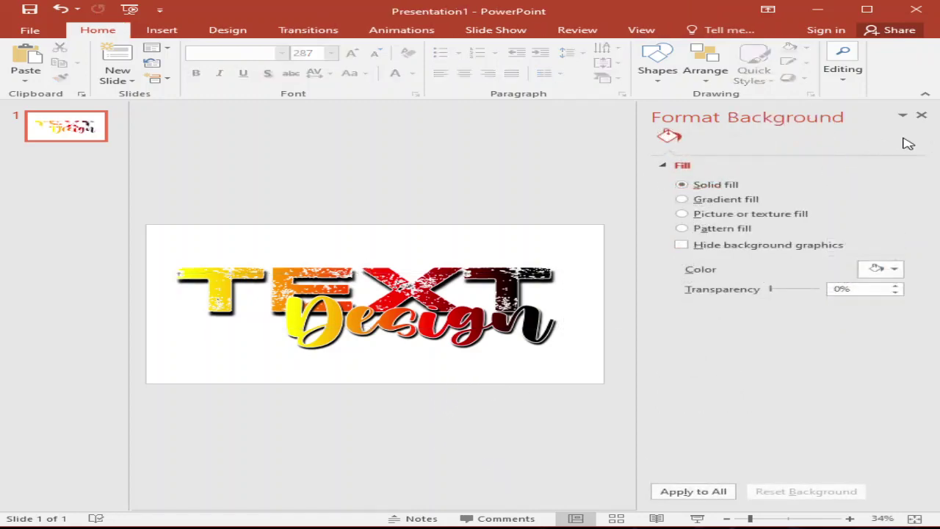
{"action": "left_click", "coordinate": [921, 116]}
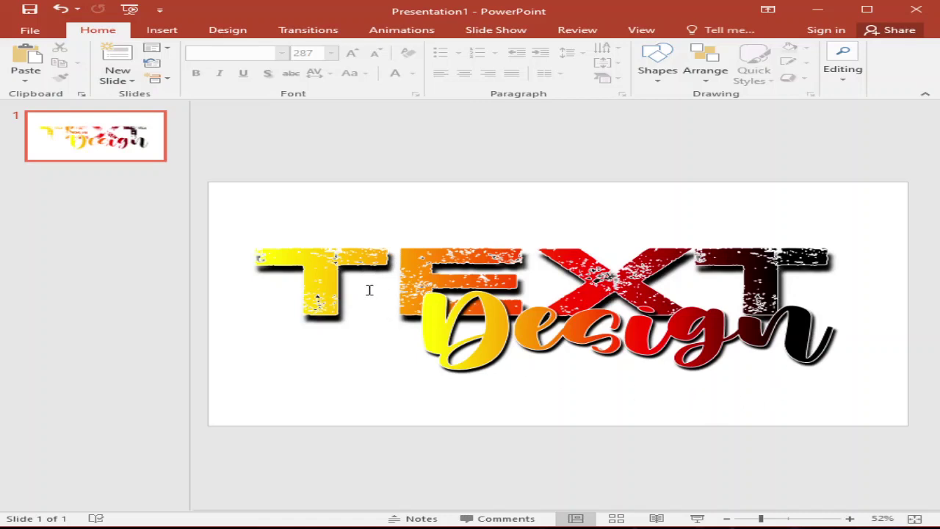
Draw a 7.5" by 13.33" rectangle covering the whole slide and send it to the back behind both texts.
{"action": "left_click", "coordinate": [175, 34]}
{"action": "left_click", "coordinate": [335, 47]}
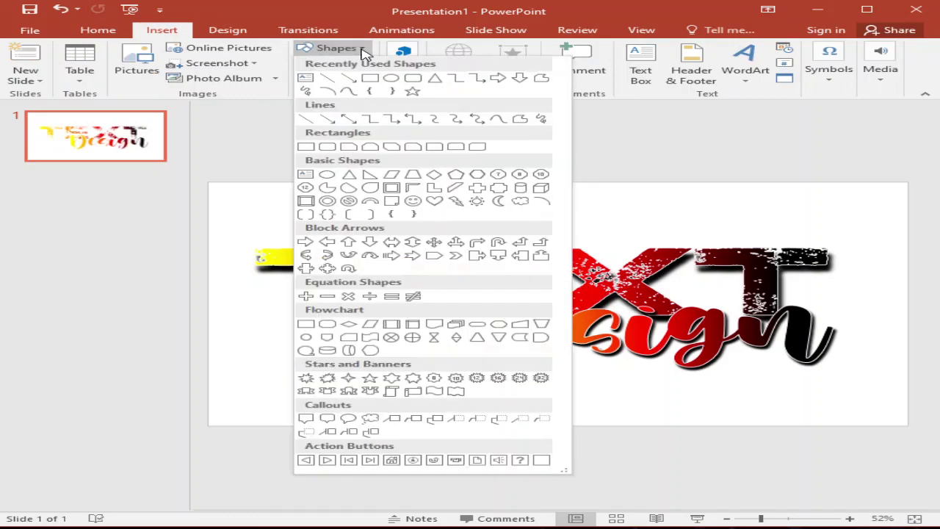
{"action": "left_click", "coordinate": [377, 85]}
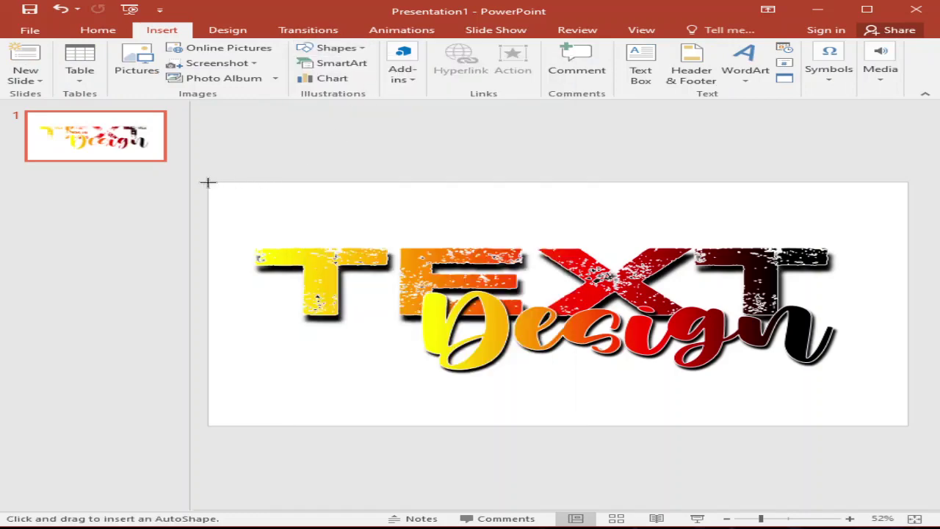
{"action": "mouse_move", "coordinate": [209, 182]}
{"action": "left_mouse_down"}
{"action": "mouse_move", "coordinate": [617, 390]}
{"action": "mouse_move", "coordinate": [906, 428]}
{"action": "left_mouse_up"}
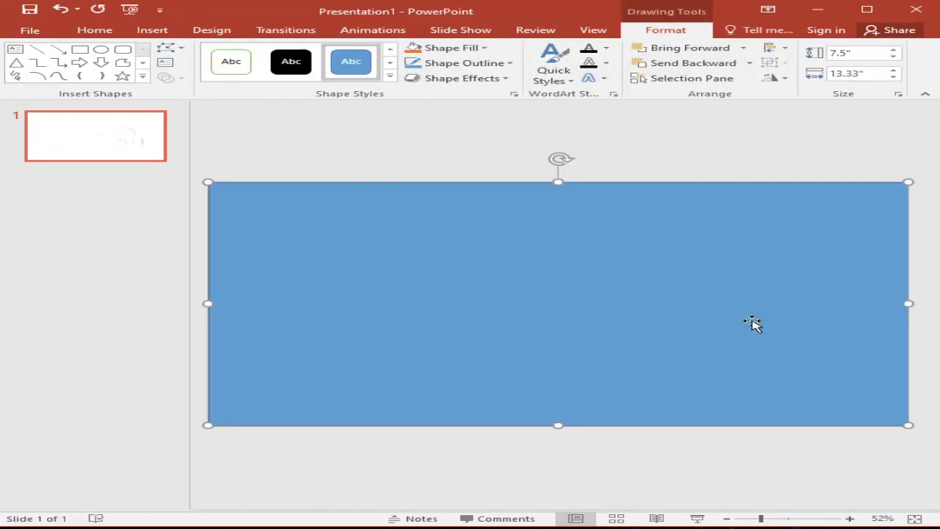
{"action": "right_click", "coordinate": [552, 208]}
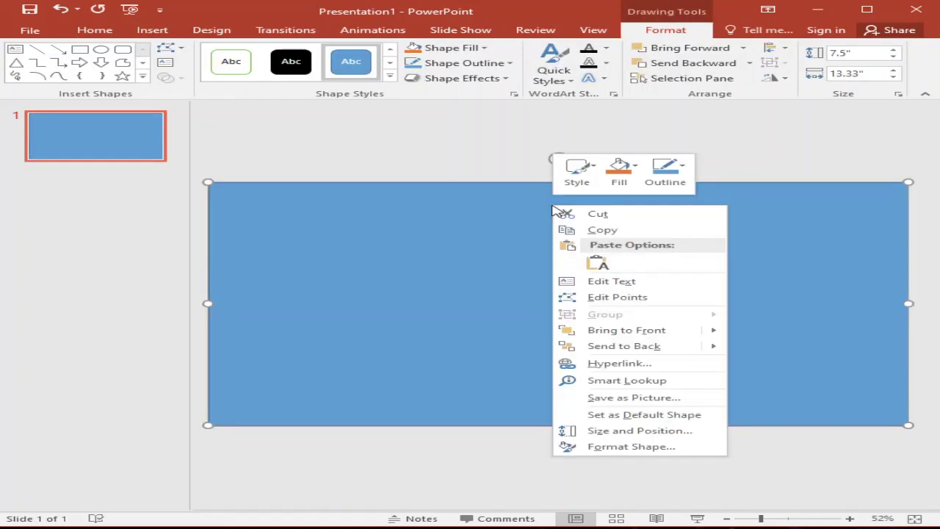
{"action": "left_click", "coordinate": [671, 350]}
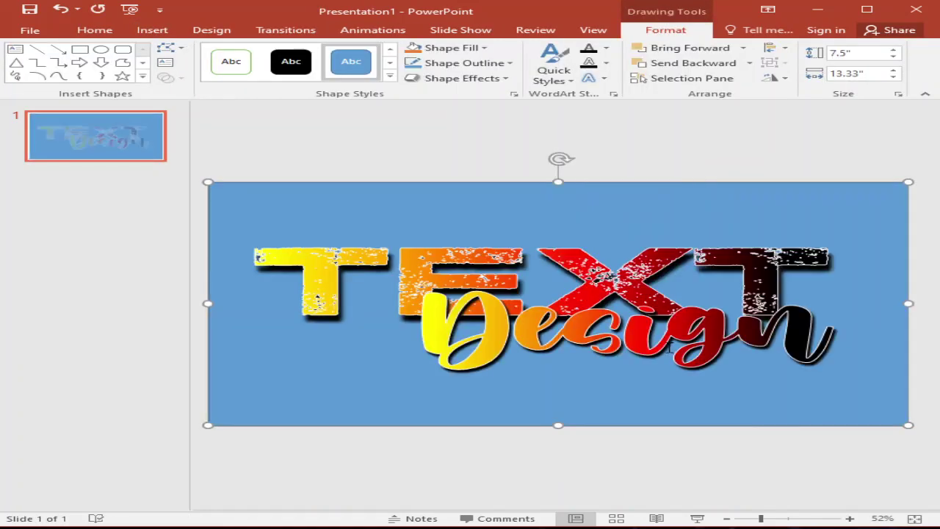
Give the background rectangle a gradient fill using the white-to-grey radial preset.
{"action": "right_click", "coordinate": [731, 189]}
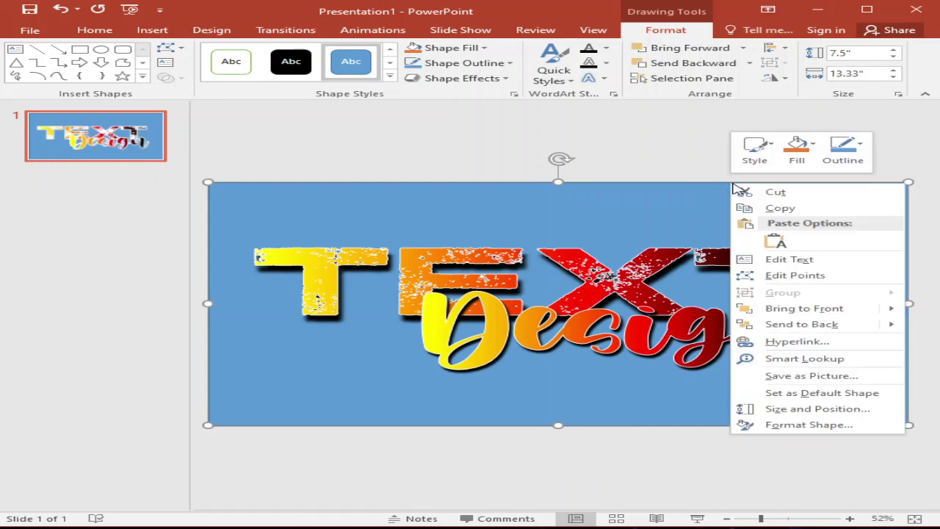
{"action": "left_click", "coordinate": [817, 426]}
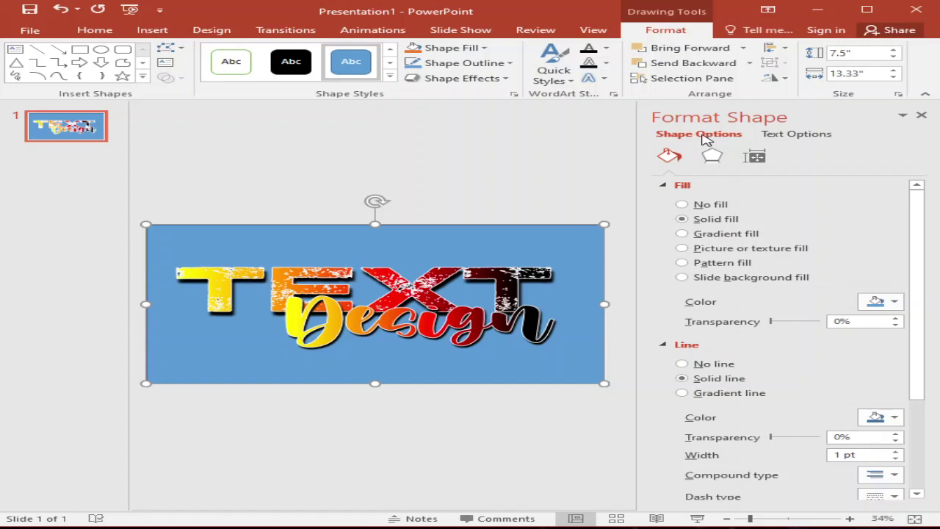
{"action": "left_click", "coordinate": [682, 233]}
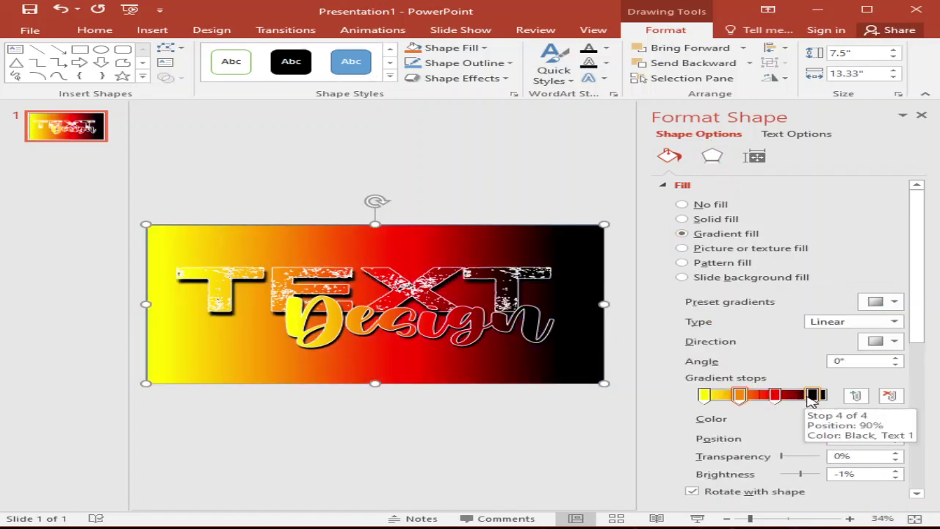
{"action": "left_click", "coordinate": [895, 302]}
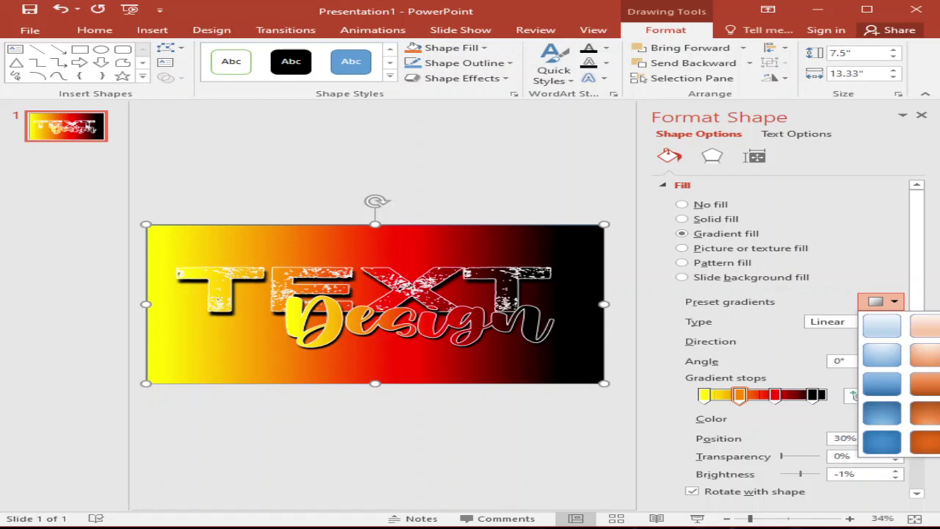
{"action": "left_click", "coordinate": [876, 417]}
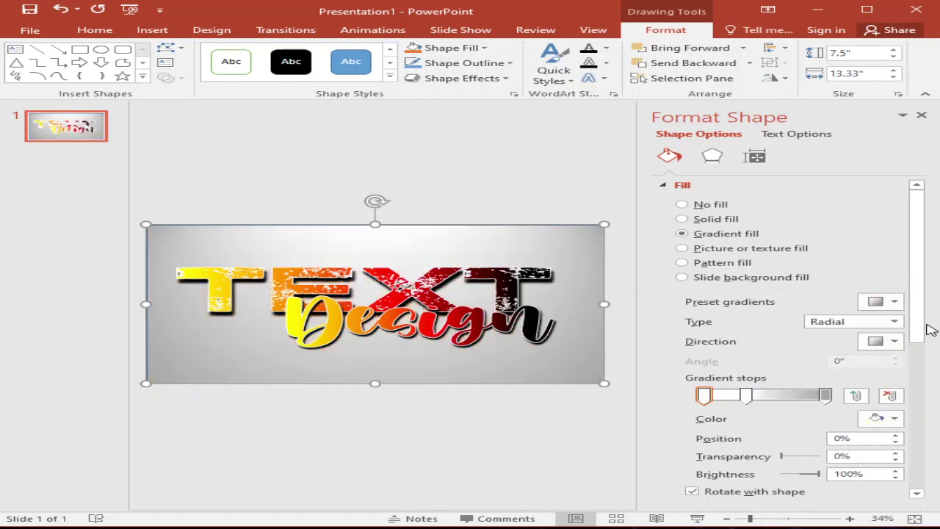
Move the middle stop of the rectangle's gradient to the 52% position and close the formatting options.
{"action": "left_click_drag", "start_coordinate": [746, 397], "coordinate": [766, 397]}
{"action": "left_click", "coordinate": [704, 396]}
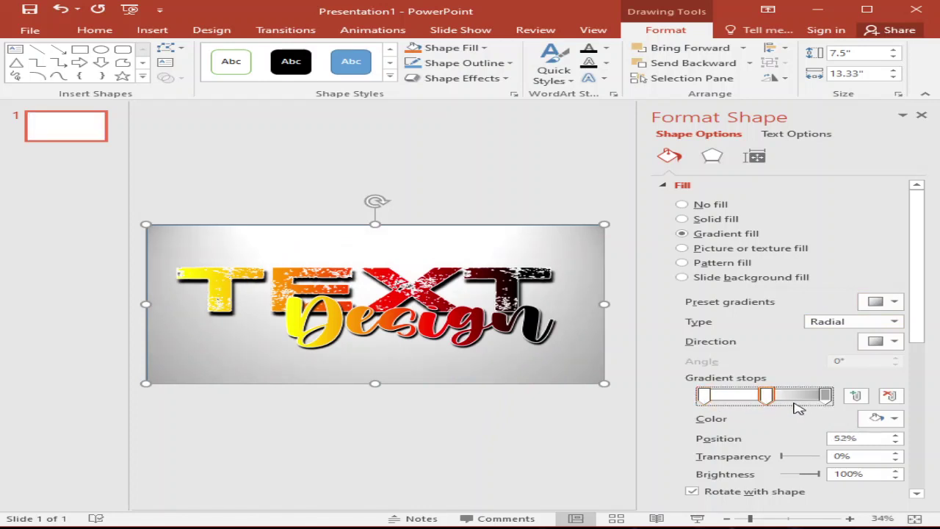
{"action": "left_click", "coordinate": [894, 302]}
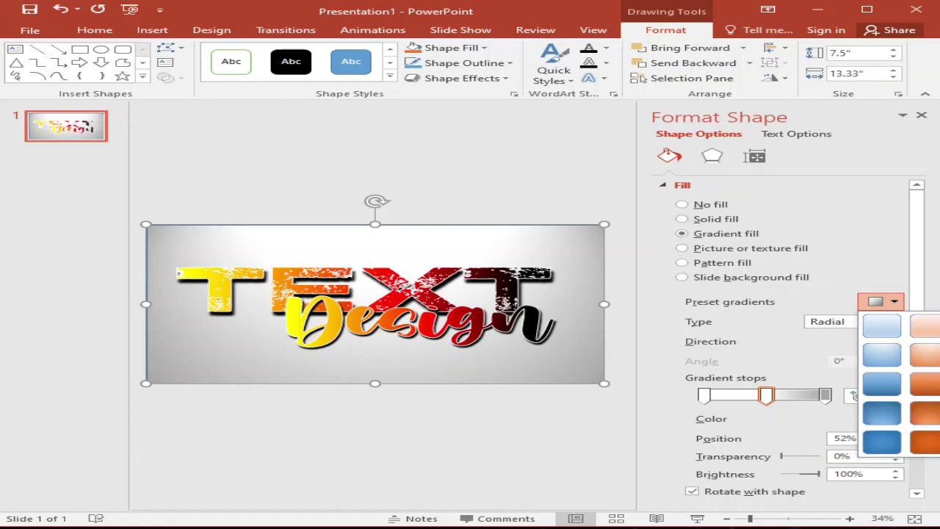
{"action": "left_click", "coordinate": [889, 259]}
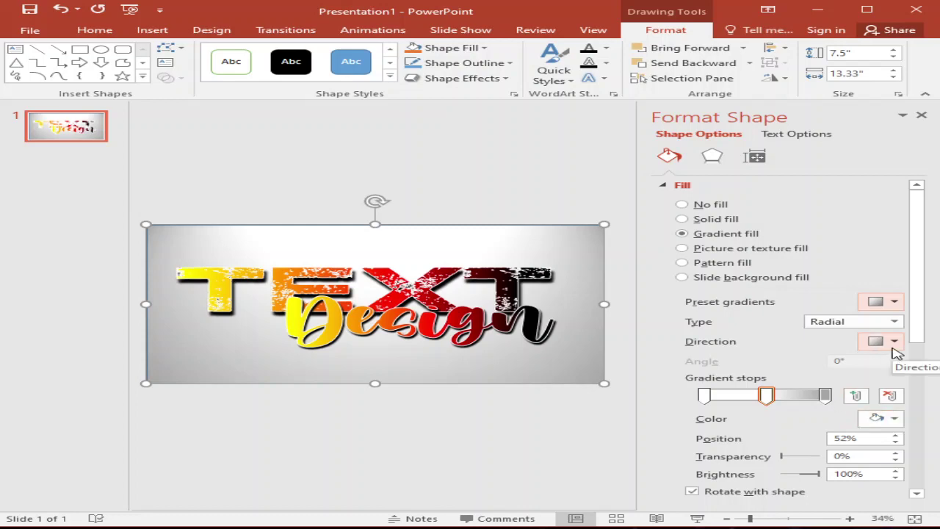
{"action": "left_click", "coordinate": [921, 116]}
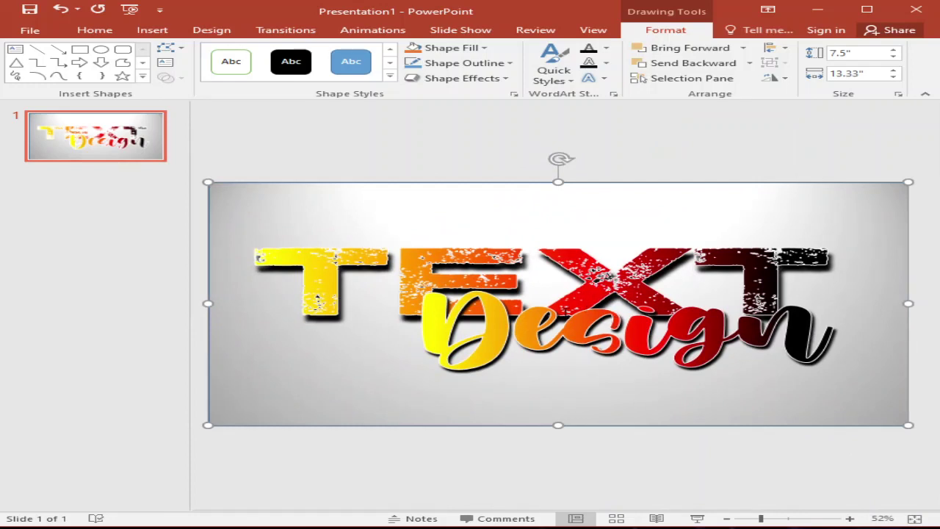
Copy the finished slide and paste it onto the same slide as a picture.
{"action": "right_click", "coordinate": [125, 153]}
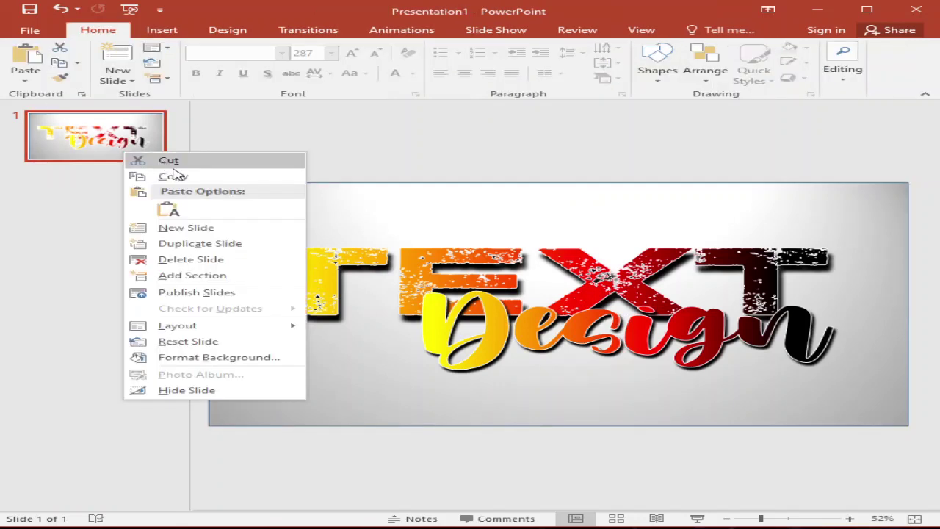
{"action": "left_click", "coordinate": [176, 177]}
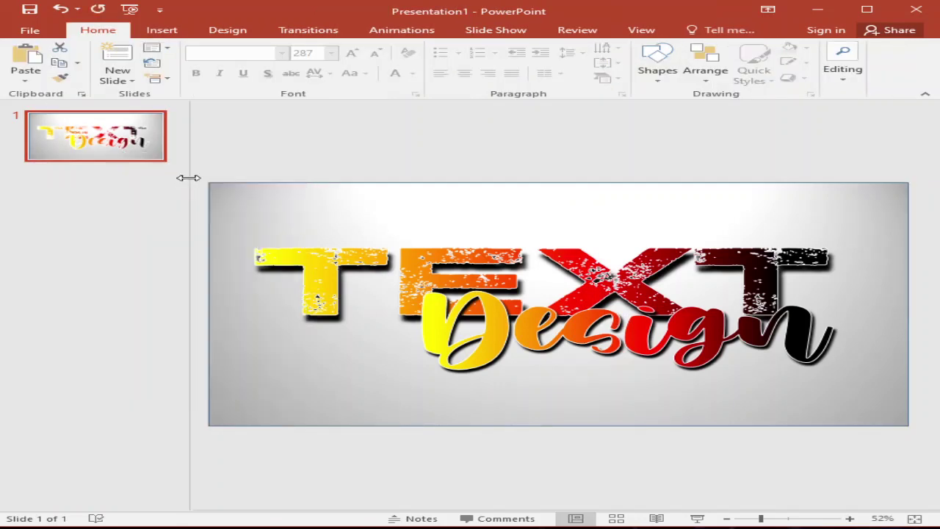
{"action": "right_click", "coordinate": [450, 176]}
{"action": "left_click", "coordinate": [562, 201]}
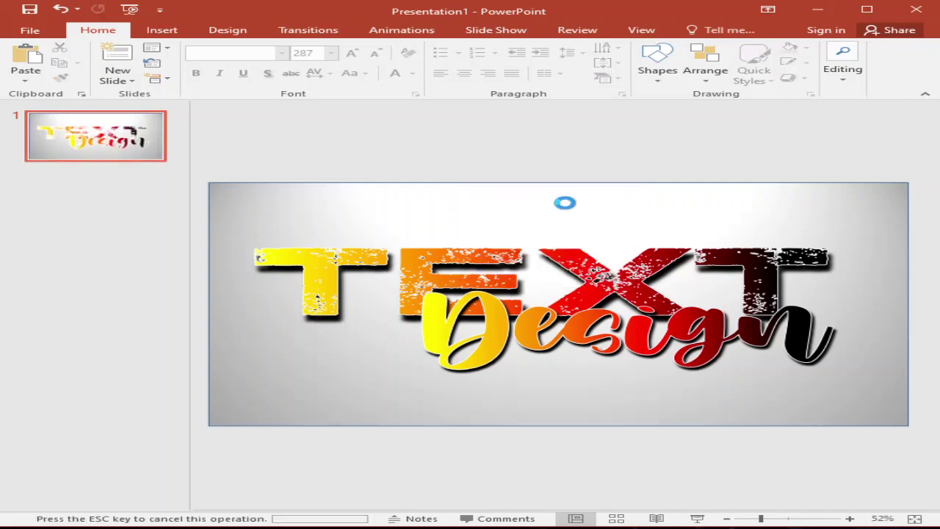
Move the pasted slide picture slightly up and left over the design and enlarge it from its upper-right corner.
{"action": "left_click_drag", "start_coordinate": [589, 268], "coordinate": [506, 257]}
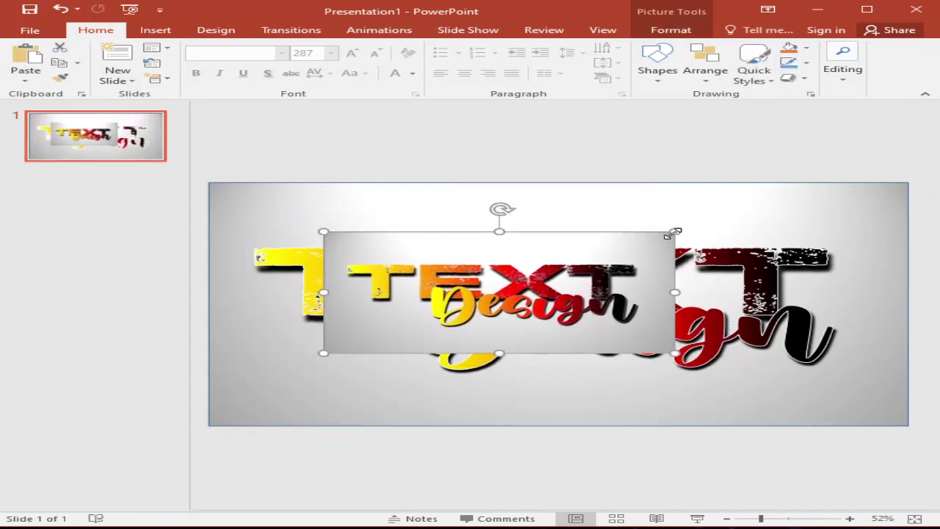
{"action": "left_click_drag", "start_coordinate": [671, 230], "coordinate": [740, 208]}
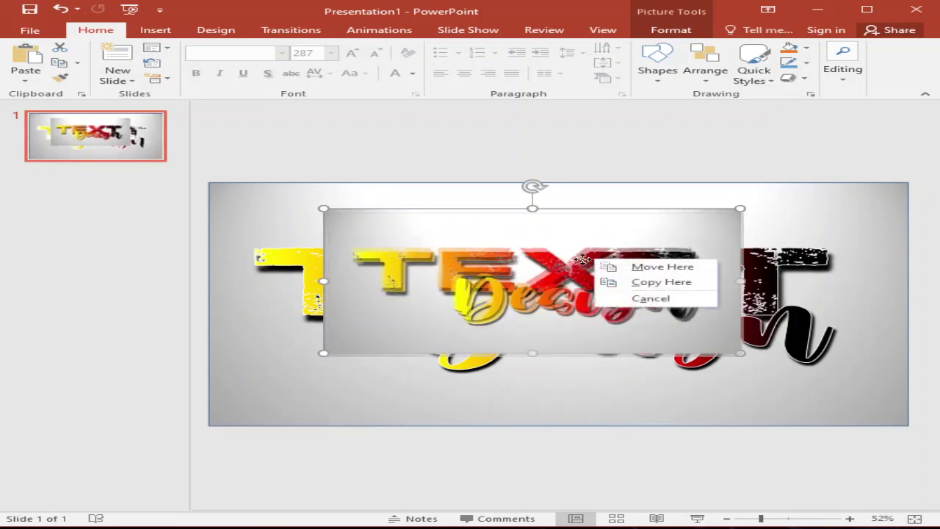
Open the Save as Picture options for the pasted slide picture, examine the available image formats, and close them without saving.
{"action": "right_click", "coordinate": [556, 257]}
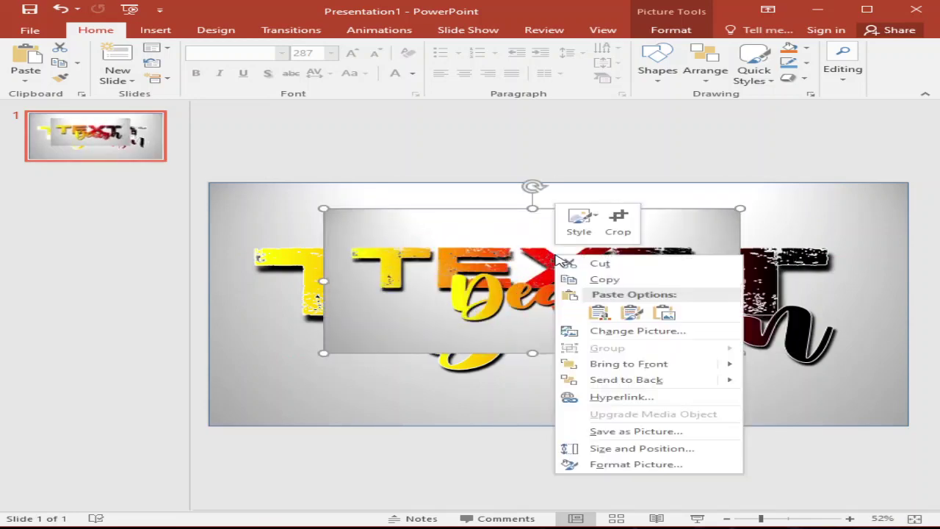
{"action": "left_click", "coordinate": [636, 431]}
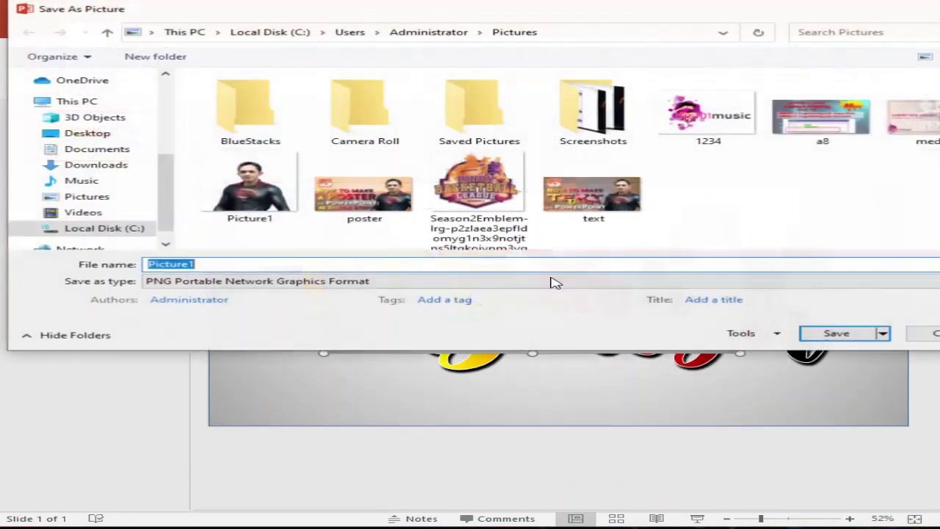
{"action": "left_click", "coordinate": [551, 281]}
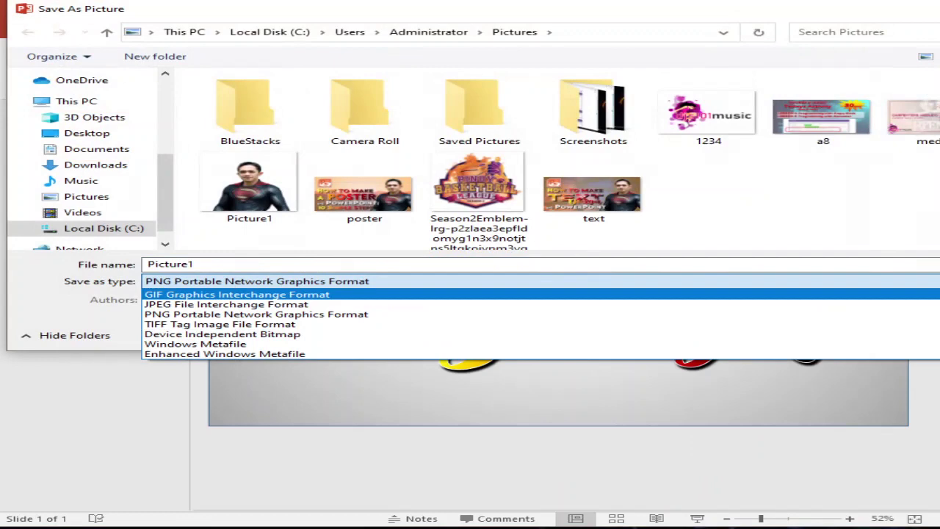
{"action": "key", "text": "Escape"}
{"action": "left_click", "coordinate": [837, 333]}
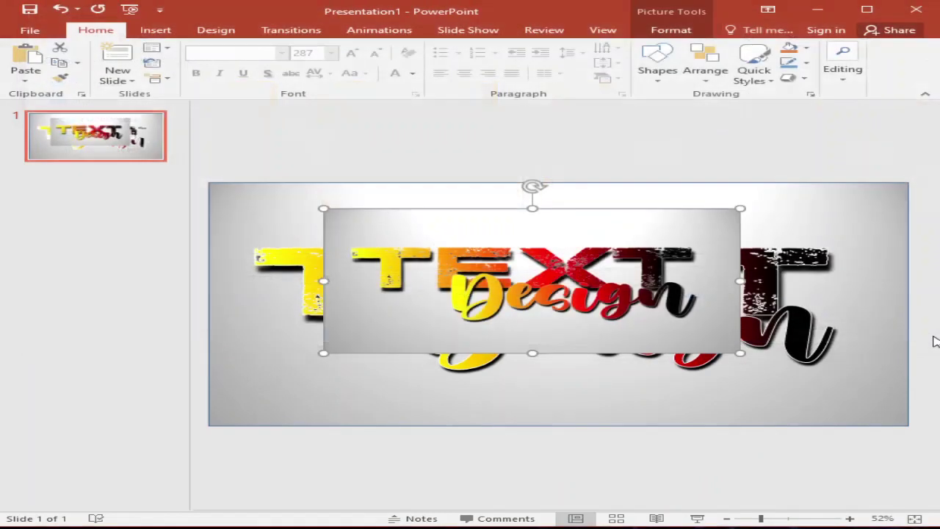
Move the pasted picture to the middle of the slide and delete it.
{"action": "left_click_drag", "start_coordinate": [572, 210], "coordinate": [608, 234]}
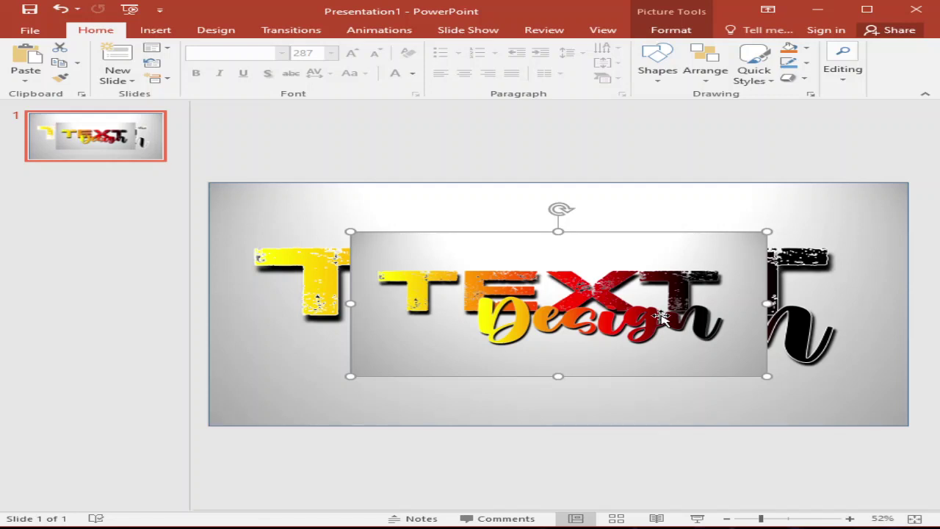
{"action": "key", "text": "Delete"}
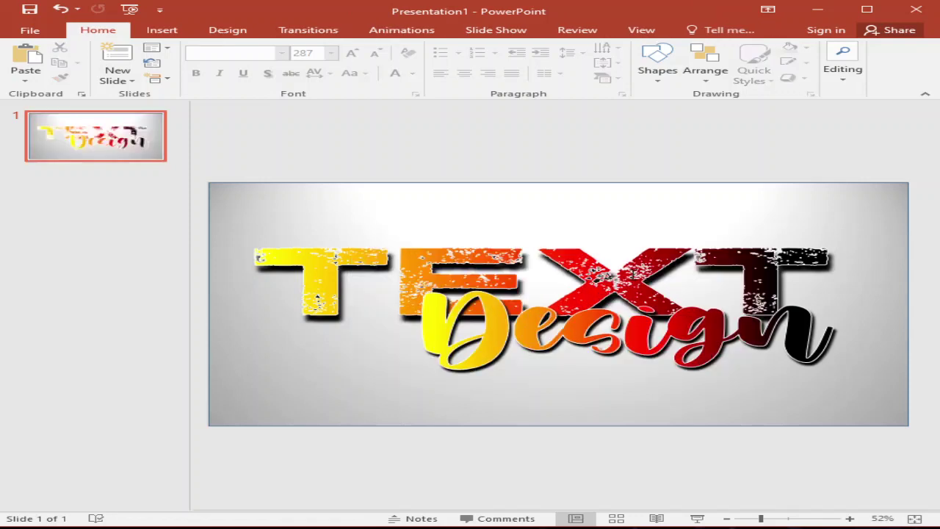